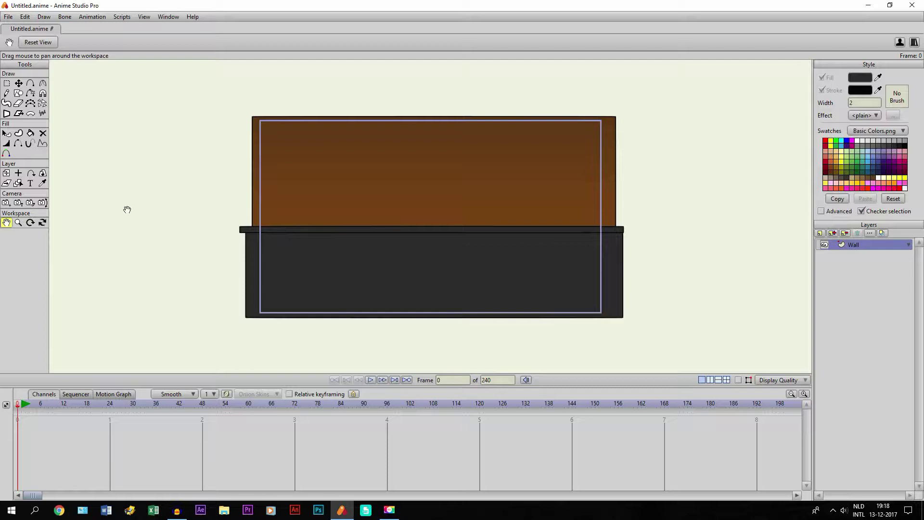
Zoom in and pan until the upper part of the brown wall fills the view.
scroll(134, 200, up, 1)
mouse_move(278, 239)
mouse_down()
mouse_move(287, 217)
mouse_move(281, 223)
mouse_up()
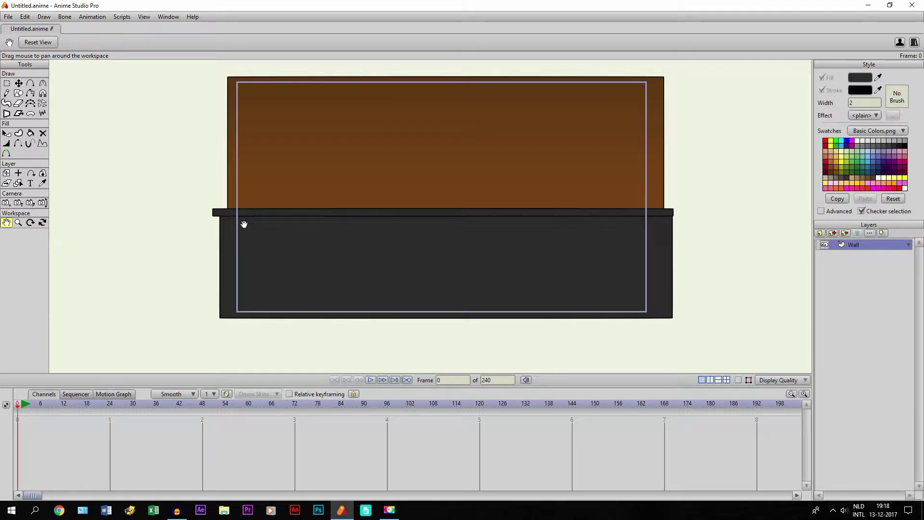
scroll(244, 224, up, 2)
drag(244, 223, 219, 282)
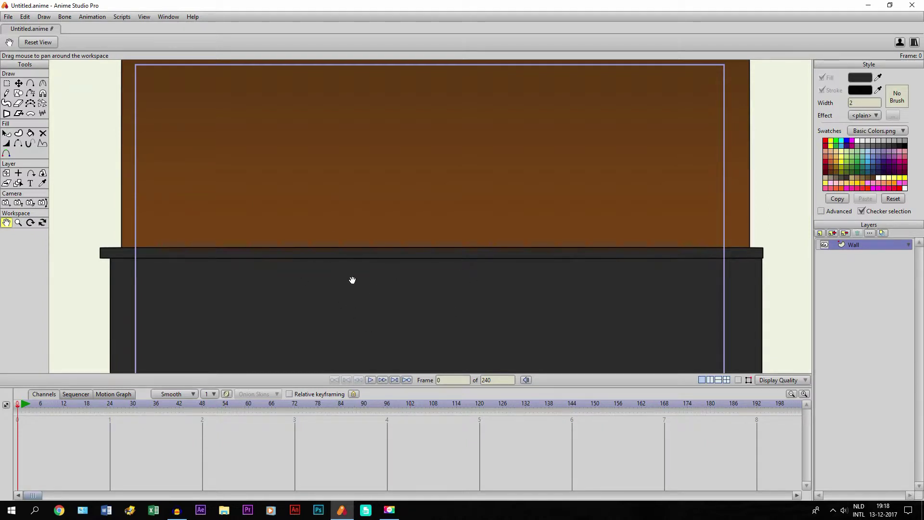
Create a new group layer named Flashlight.
click(820, 233)
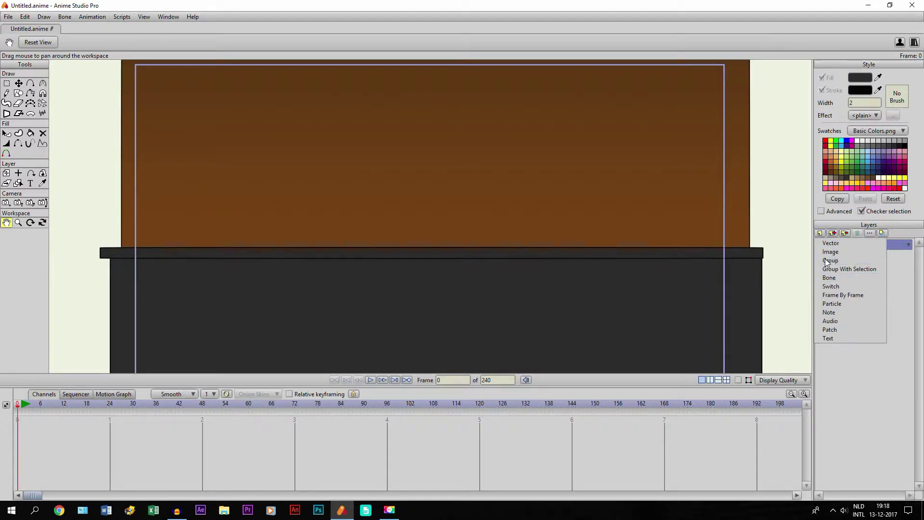
click(825, 260)
key(Caps_Lock)
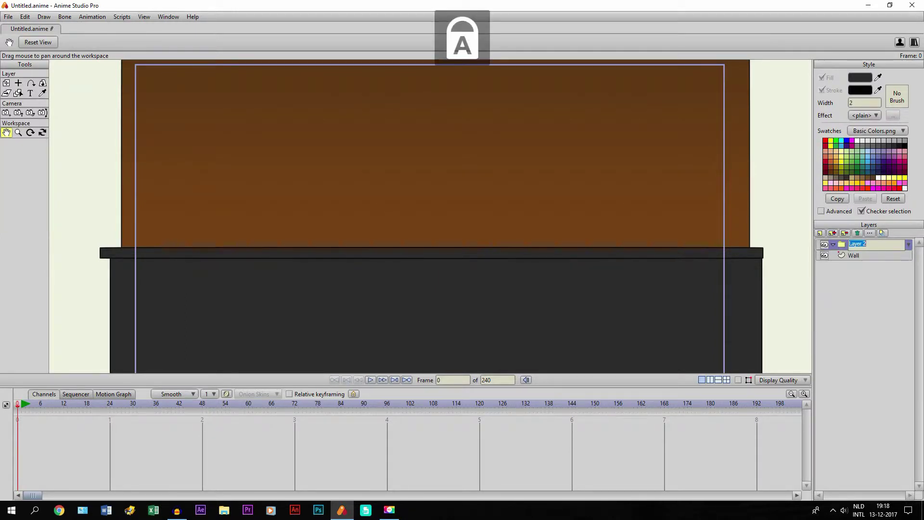
text(F)
key(Caps_Lock)
text(lashlight)
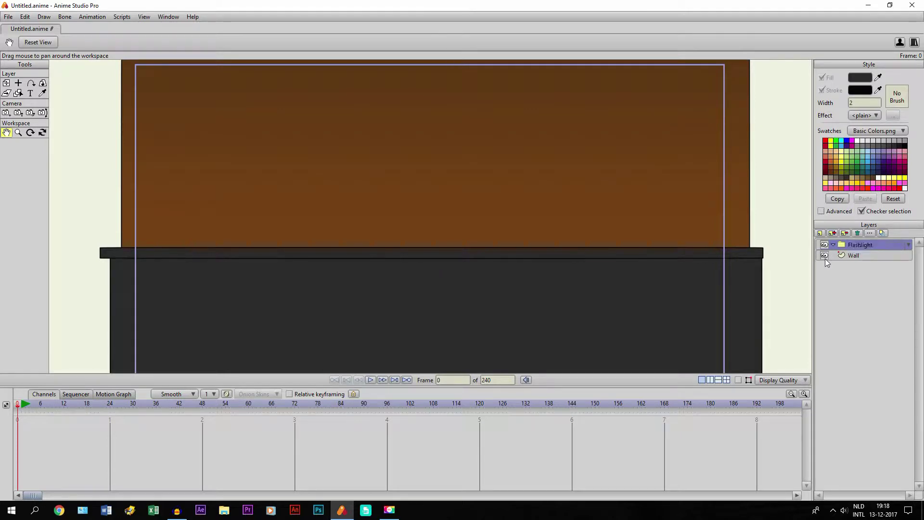
Add a vector layer named Flashlight and move it into the Flashlight group.
click(821, 234)
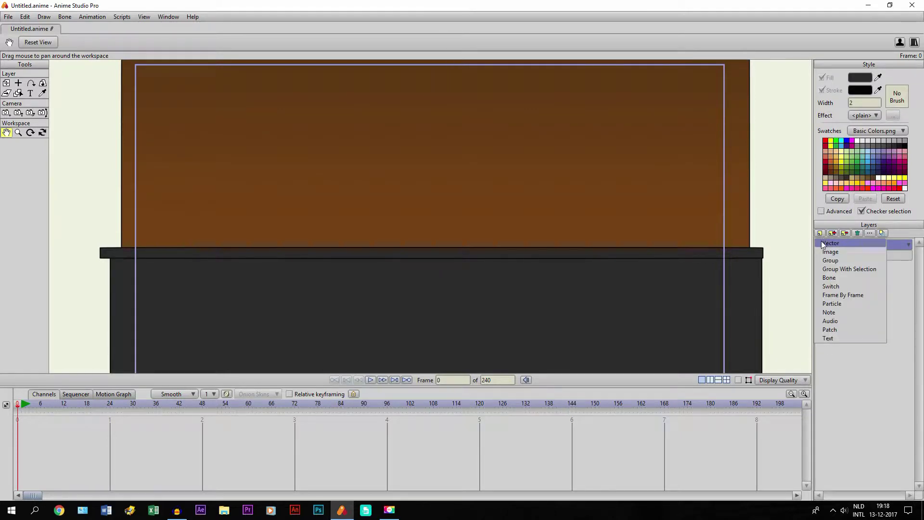
click(822, 243)
key(Caps_Lock)
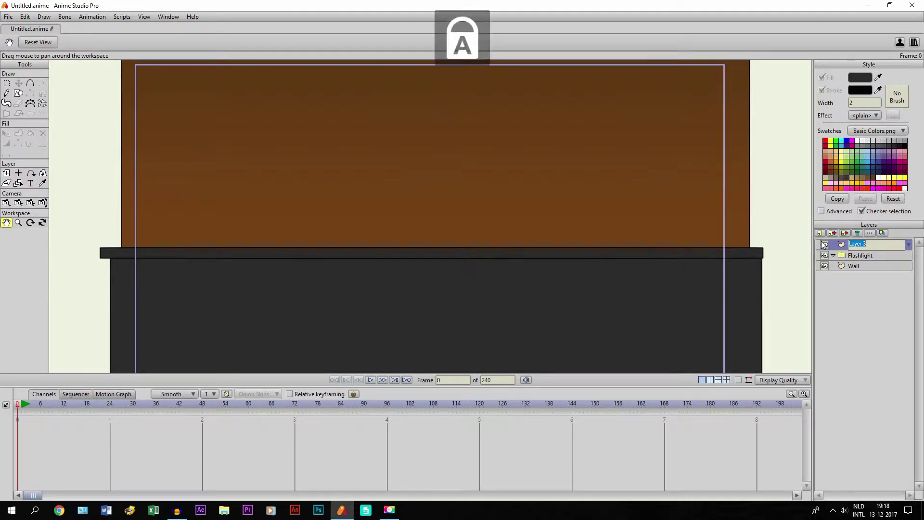
text(F)
key(Caps_Lock)
text(lash)
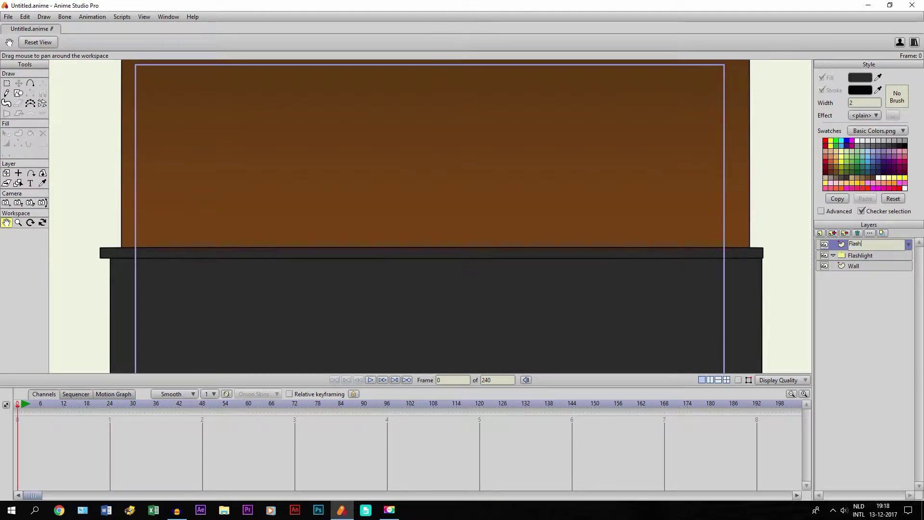
text(light)
key(Return)
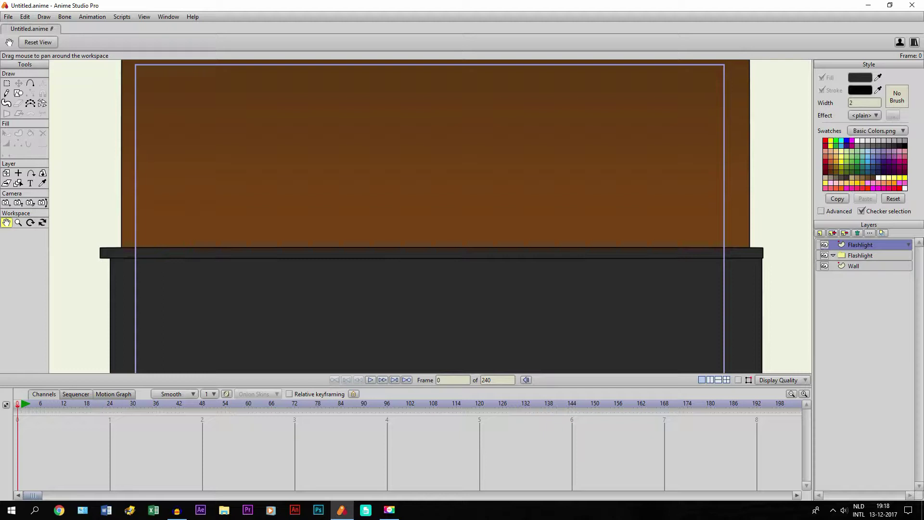
drag(876, 244, 871, 258)
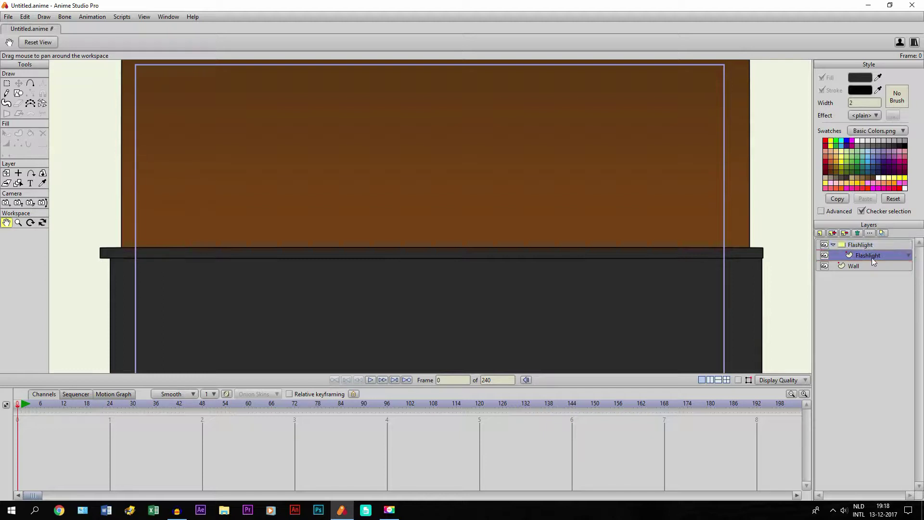
Draw a long thin black rectangle as the flashlight handle and select the head's points.
click(19, 93)
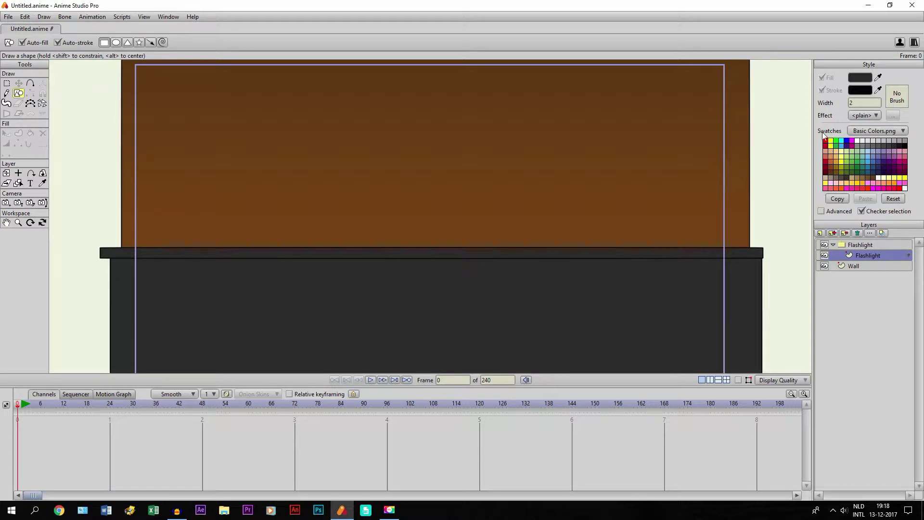
click(905, 146)
drag(299, 174, 394, 187)
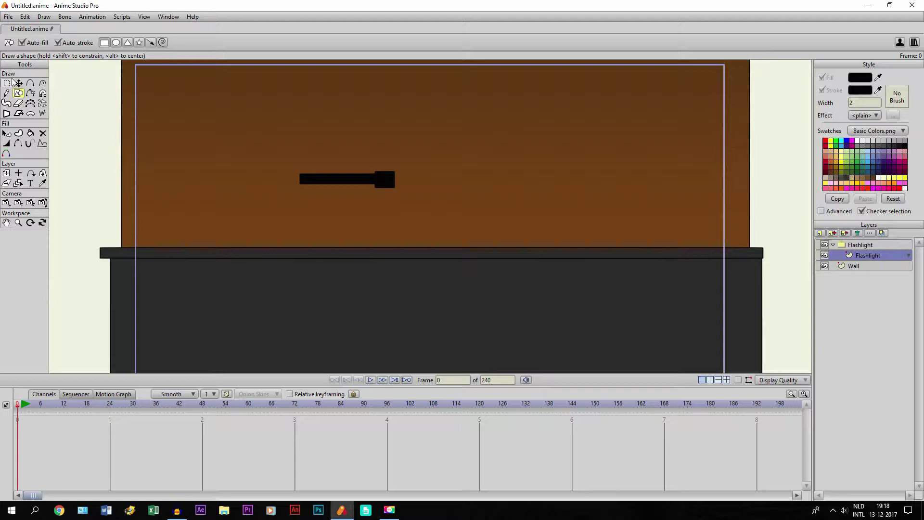
key(t)
click(390, 181)
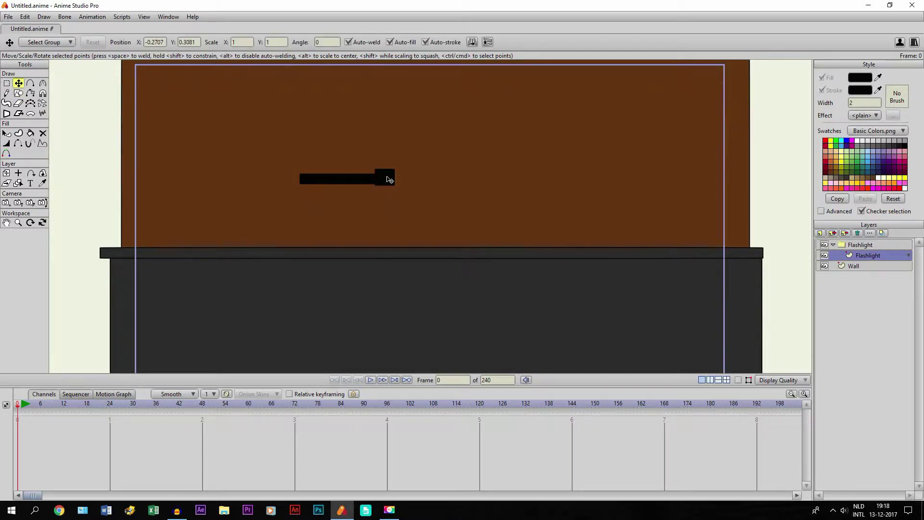
double_click(390, 180)
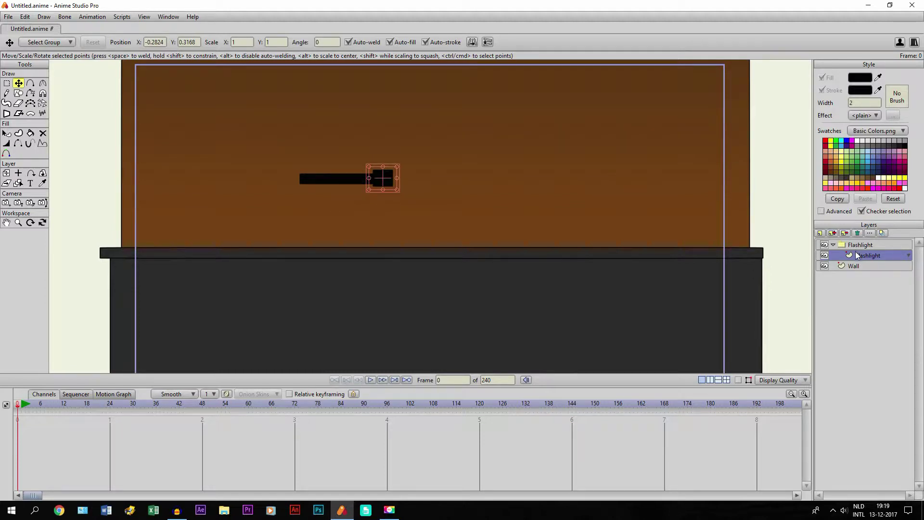
Add a vector layer named Light below the Flashlight layer in the group and select it.
click(821, 233)
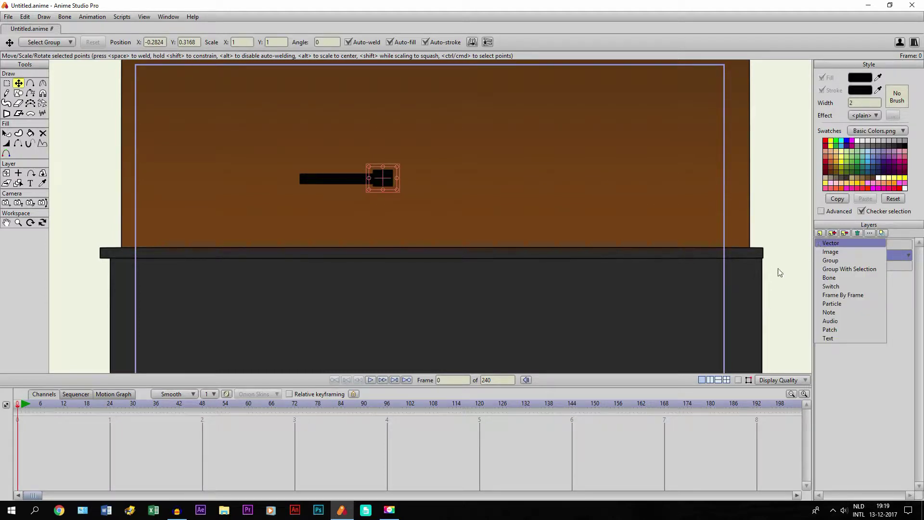
key(Return)
text(L)
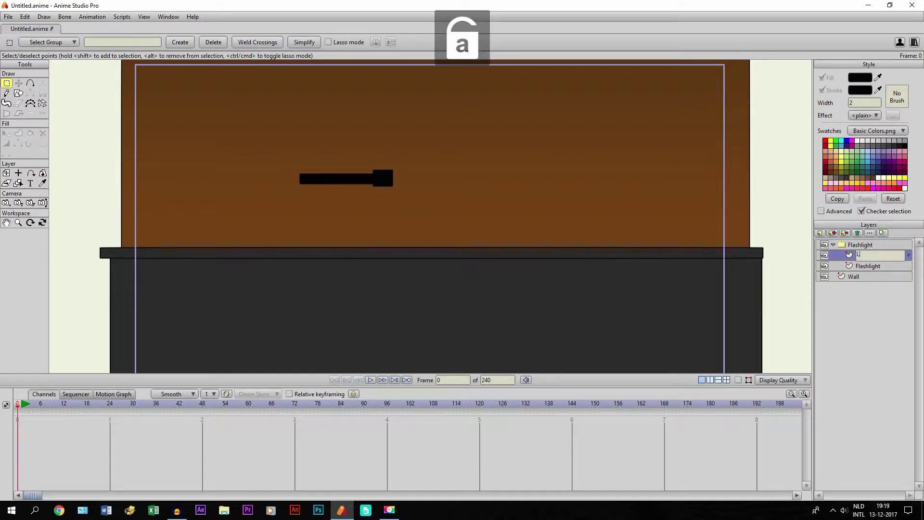
text(ight)
key(Return)
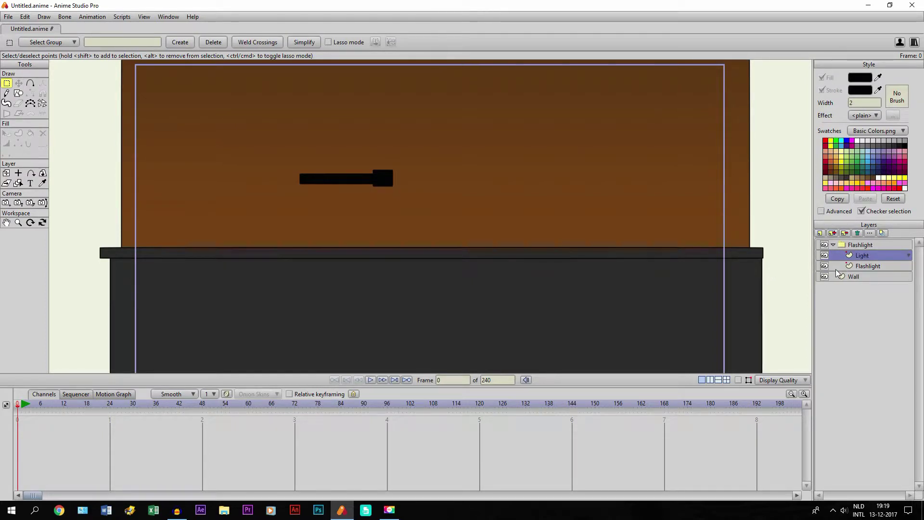
drag(864, 265, 850, 260)
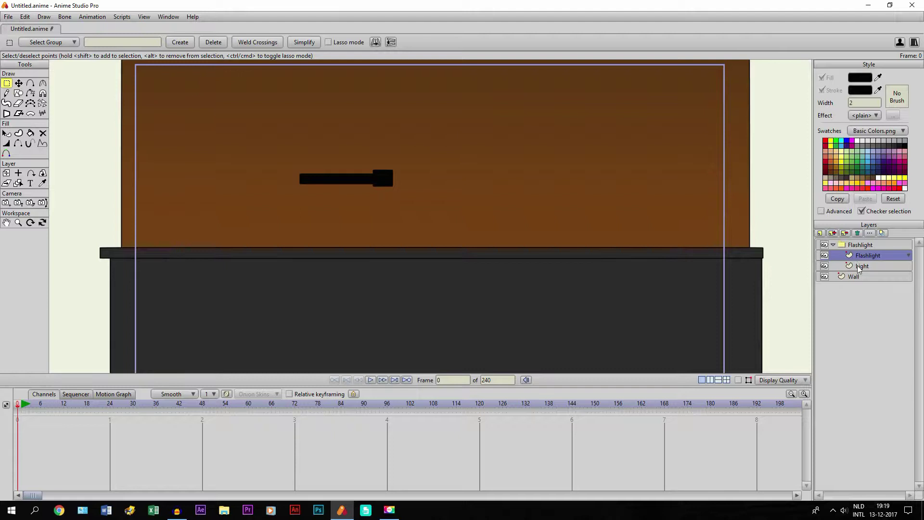
click(858, 268)
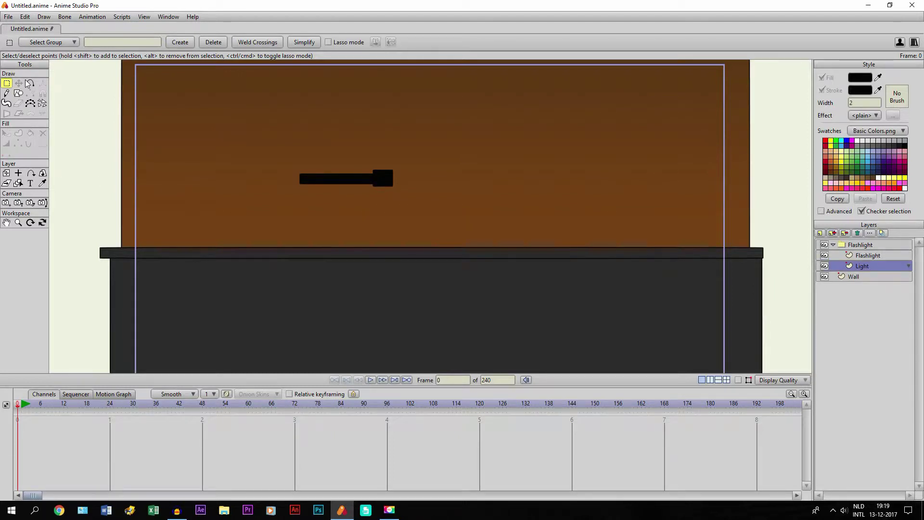
Draw a long yellow-filled rectangle from the flashlight head to the right on Light.
click(18, 94)
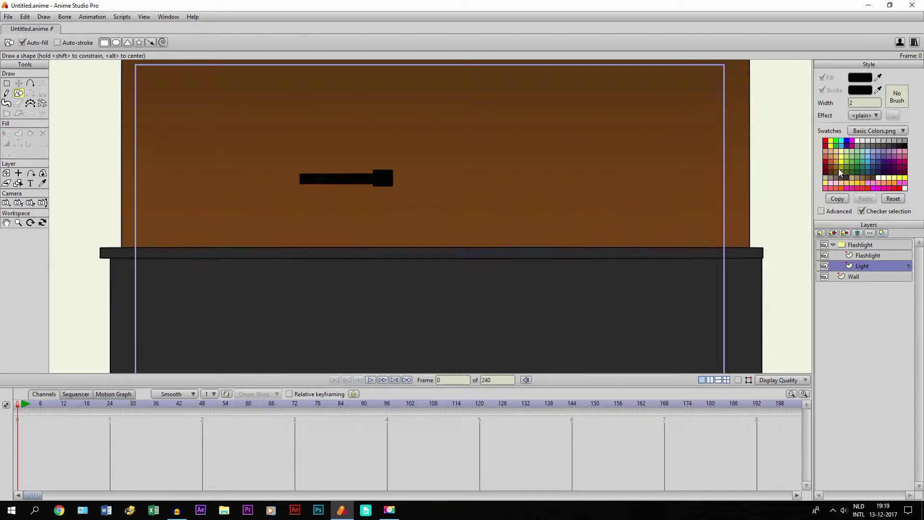
click(831, 141)
click(6, 222)
drag(511, 243, 305, 242)
scroll(497, 286, up, 3)
scroll(304, 242, down, 2)
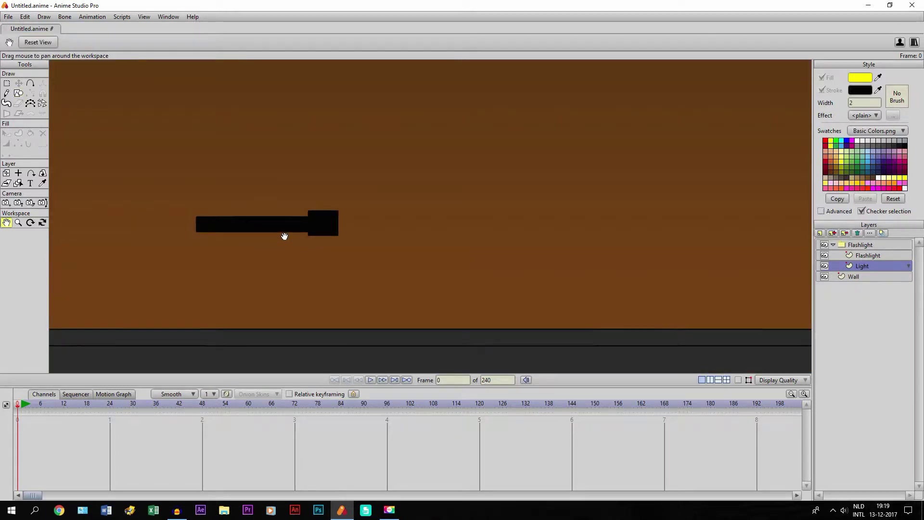
click(18, 92)
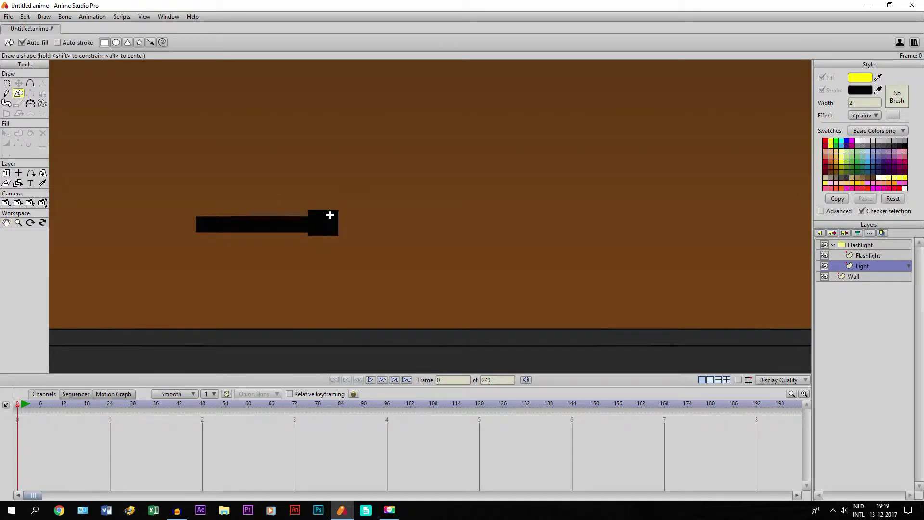
mouse_move(327, 213)
mouse_down()
mouse_move(559, 241)
mouse_move(629, 221)
mouse_move(739, 235)
mouse_move(855, 234)
mouse_up()
key(ctrl+r)
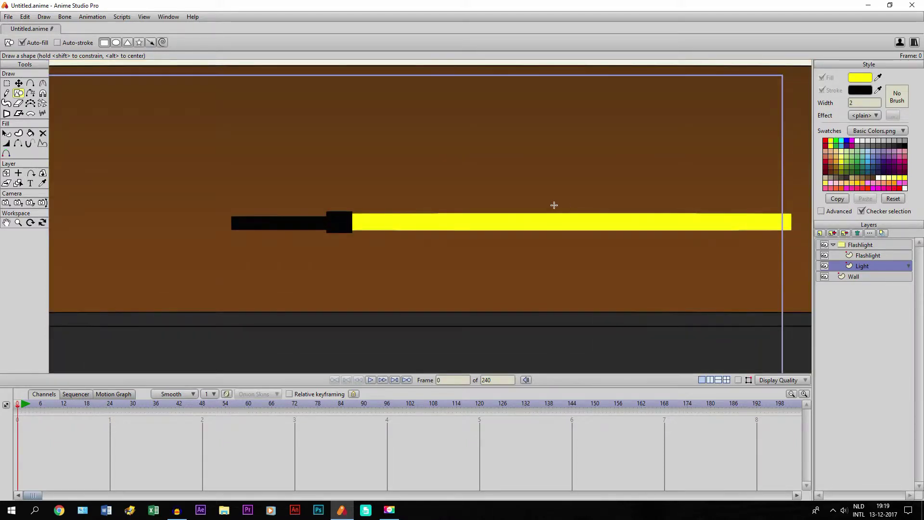
key(g)
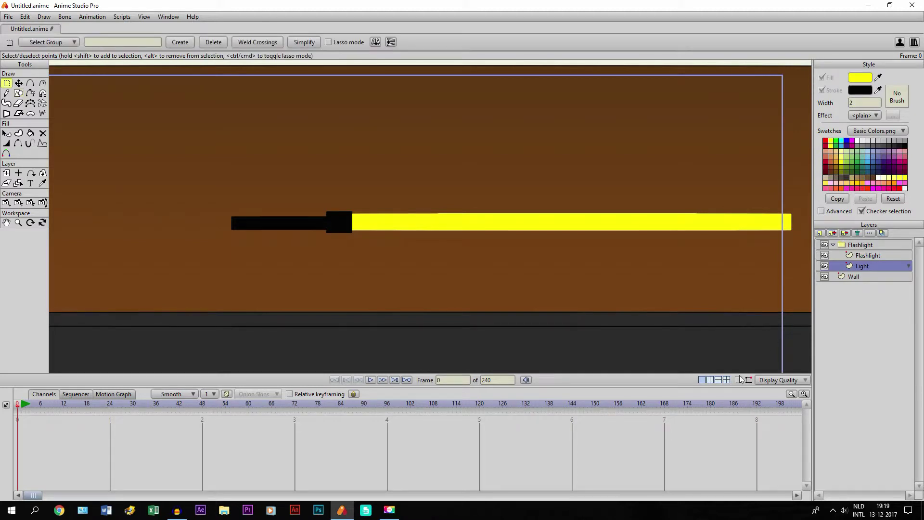
Stretch the beam's right-end points up and down to fan it into a cone.
drag(741, 194, 809, 251)
key(t)
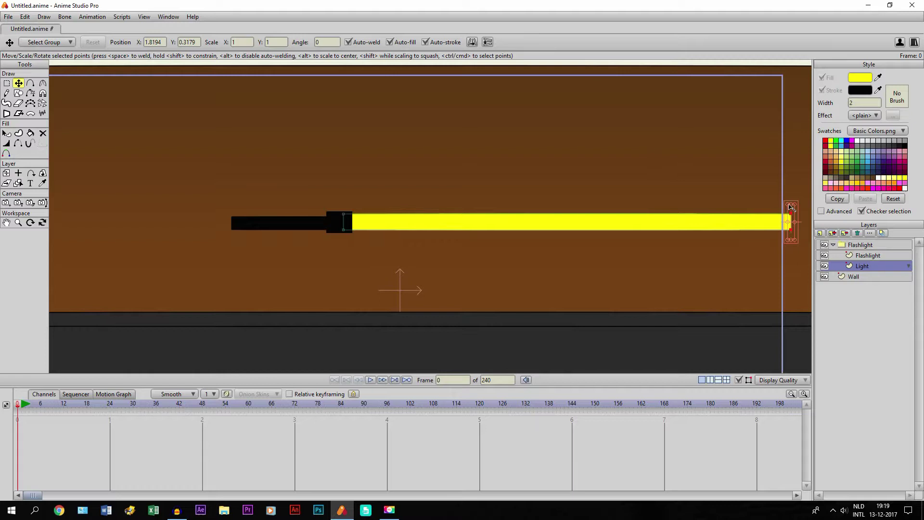
drag(793, 206, 792, 140)
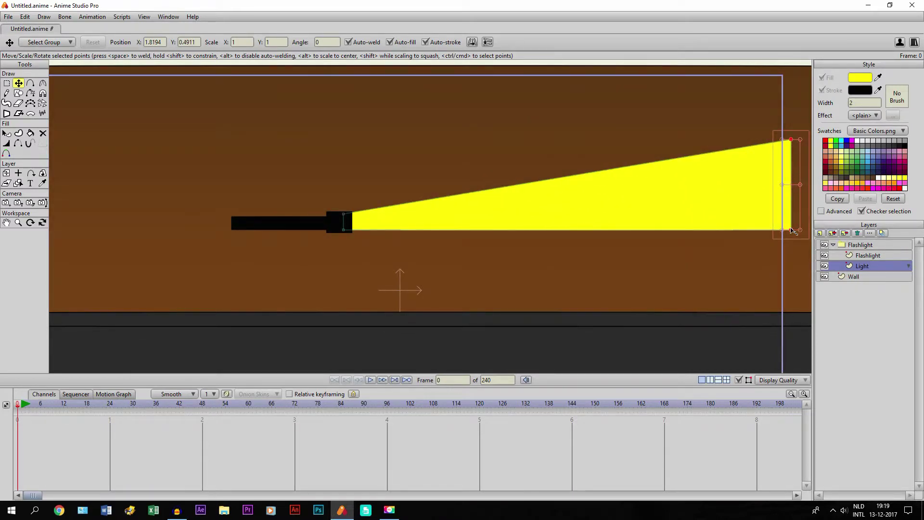
drag(793, 230, 792, 315)
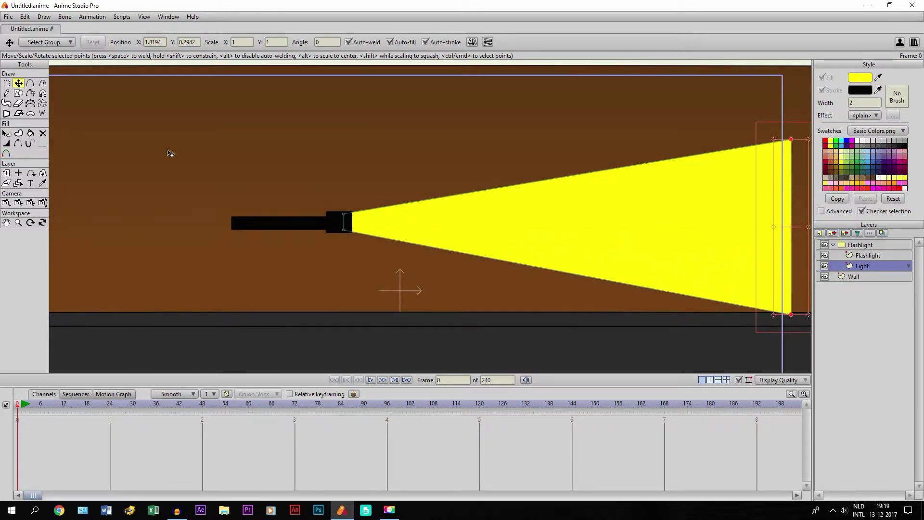
Shift the whole beam slightly right so it starts at the flashlight head.
click(486, 223)
key(ctrl+a)
drag(445, 230, 452, 227)
Nudge the light beam's points slightly and select the beam shape.
click(6, 134)
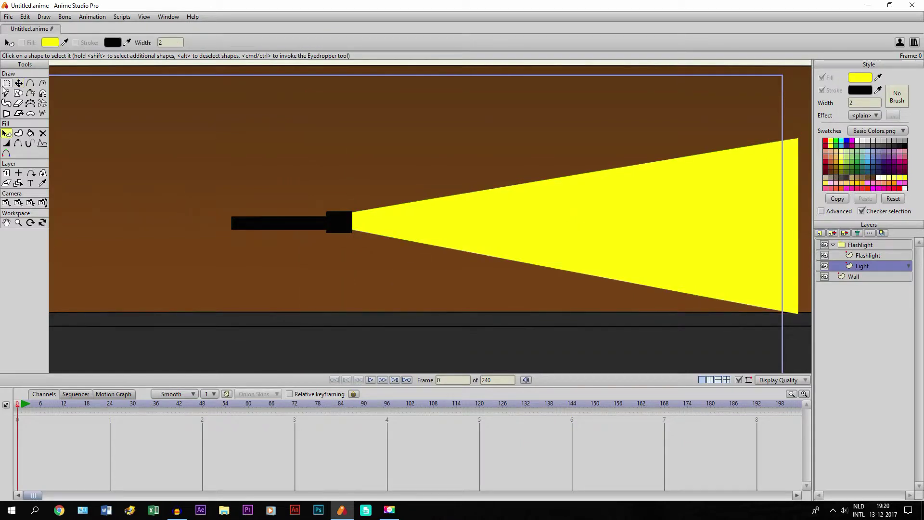
click(18, 83)
drag(382, 213, 380, 211)
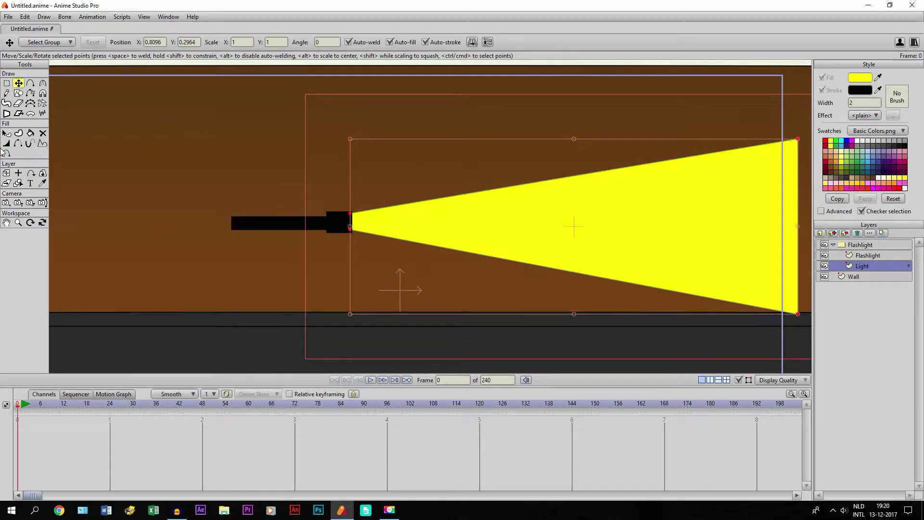
click(8, 134)
click(472, 226)
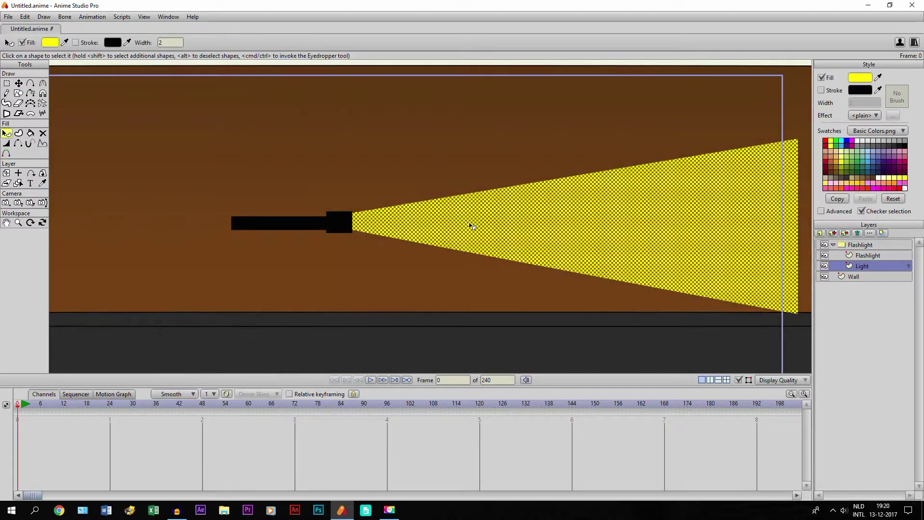
click(533, 219)
Lower the beam's fill alpha so the brown wall shows through, then reselect the beam.
click(859, 81)
drag(753, 94, 769, 163)
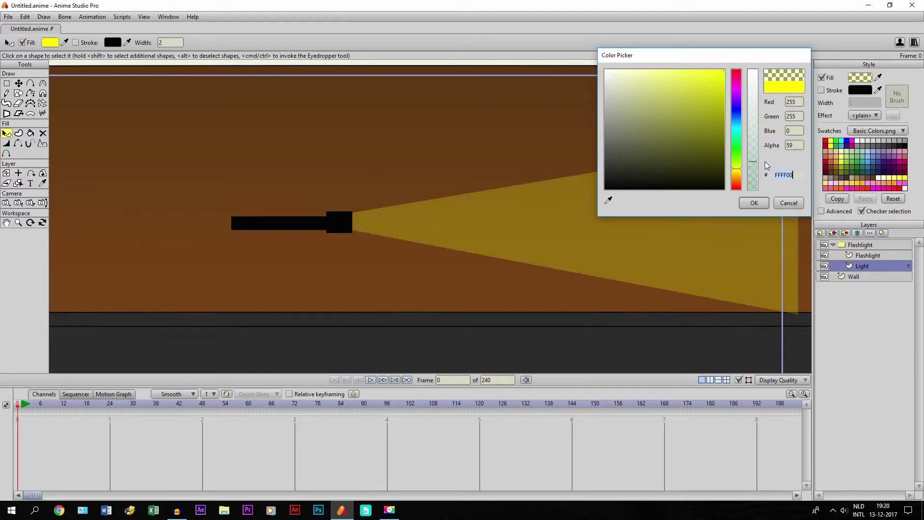
click(754, 203)
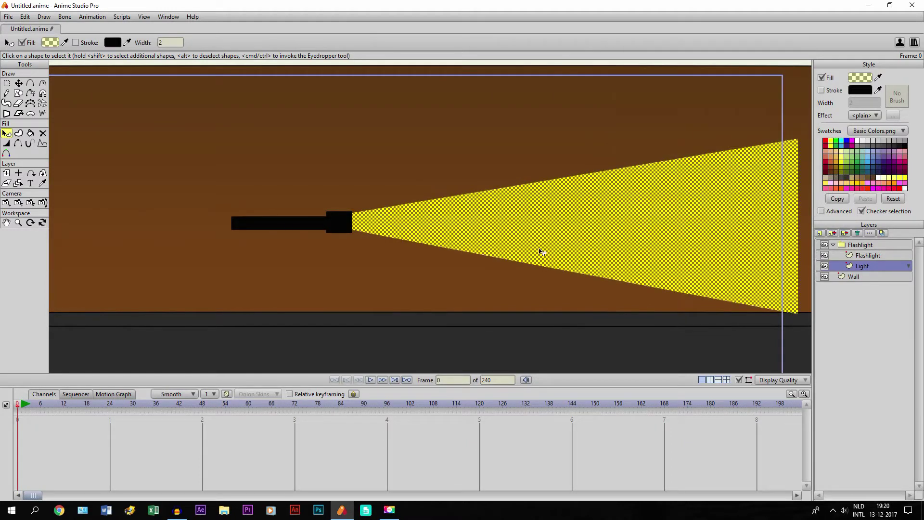
click(404, 131)
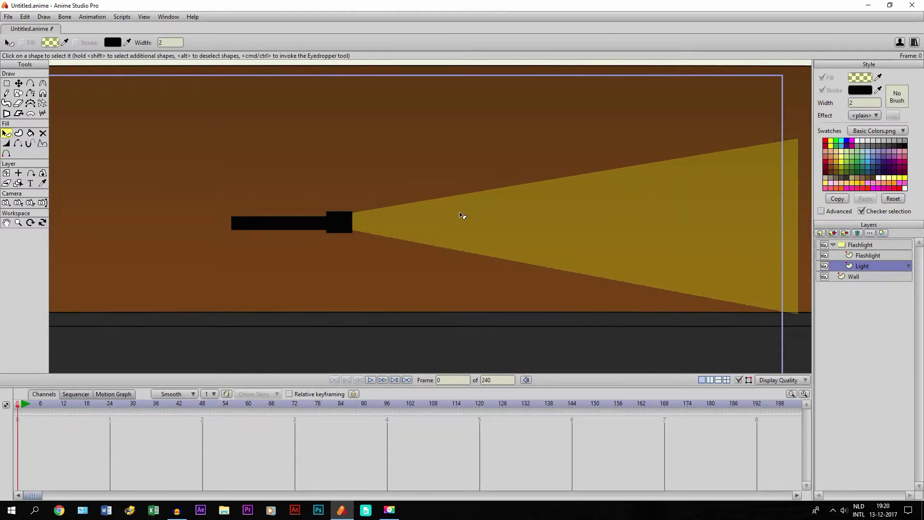
click(461, 216)
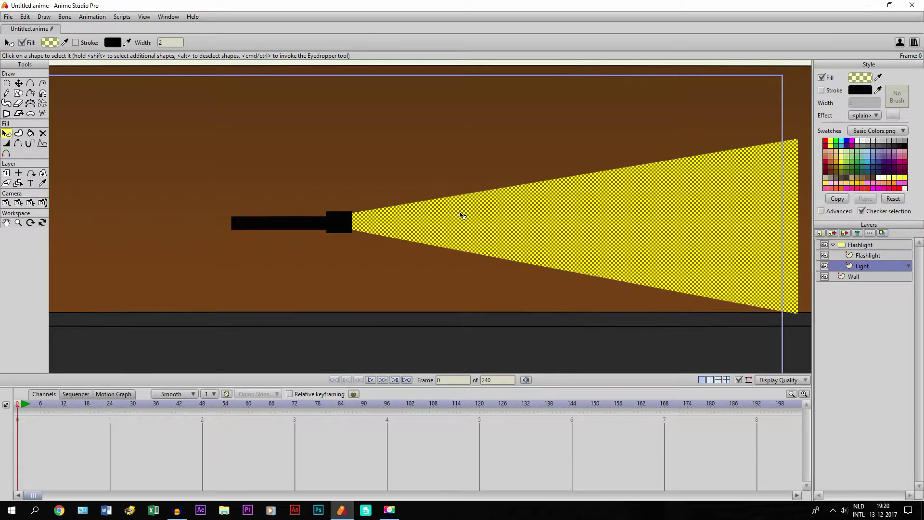
click(425, 88)
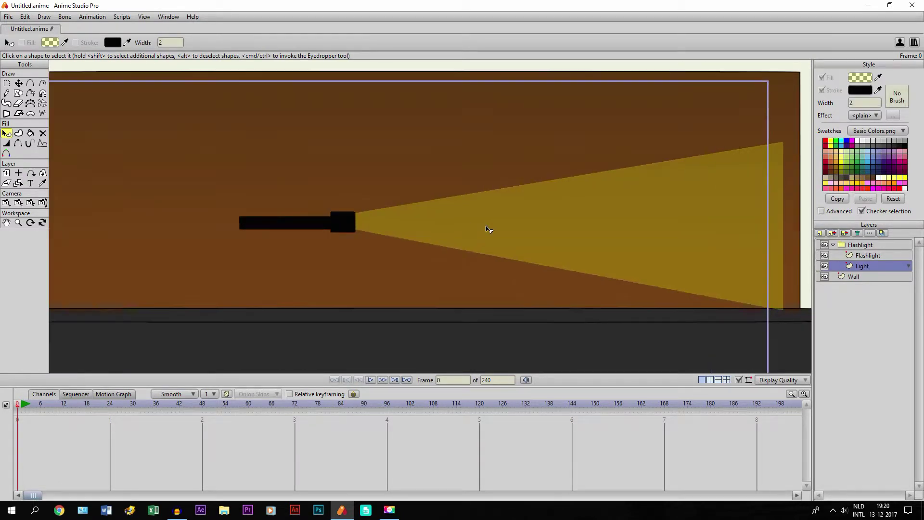
scroll(488, 230, up, 1)
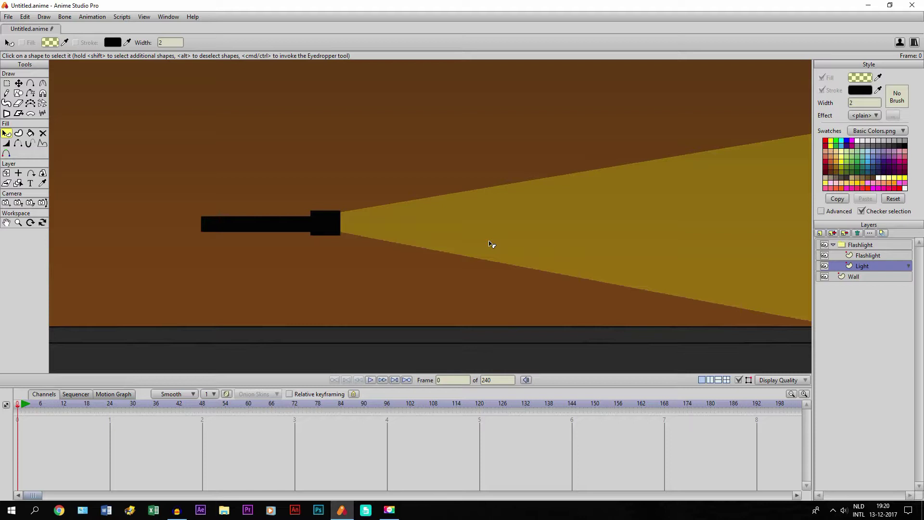
click(491, 244)
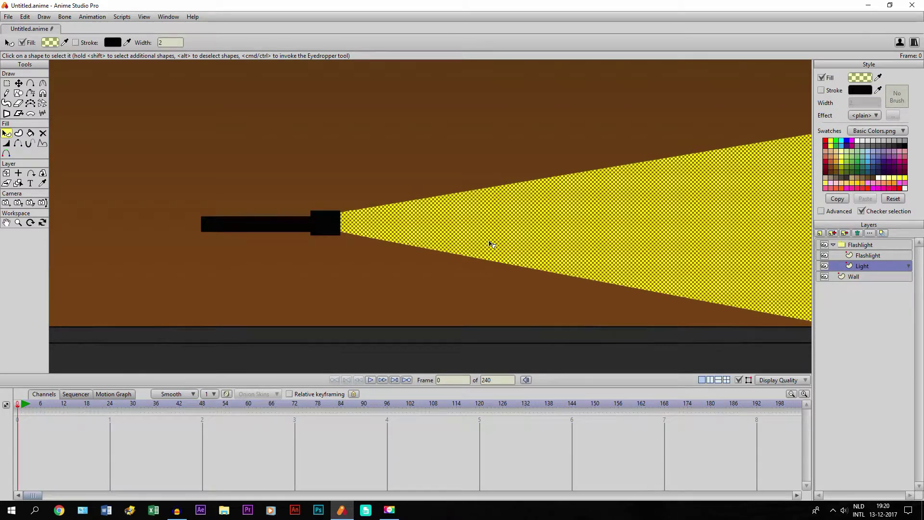
Apply a Soft Edge fill effect to the beam with Blur radius 2.
click(865, 116)
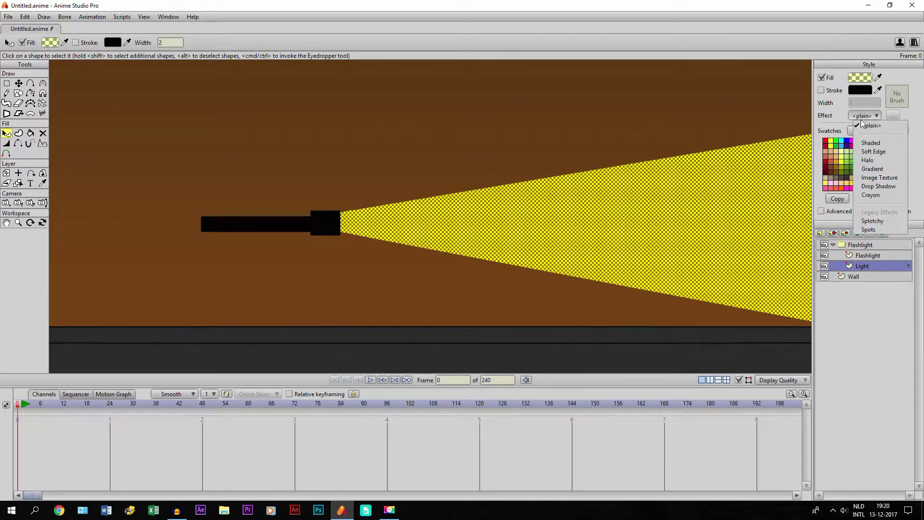
click(873, 151)
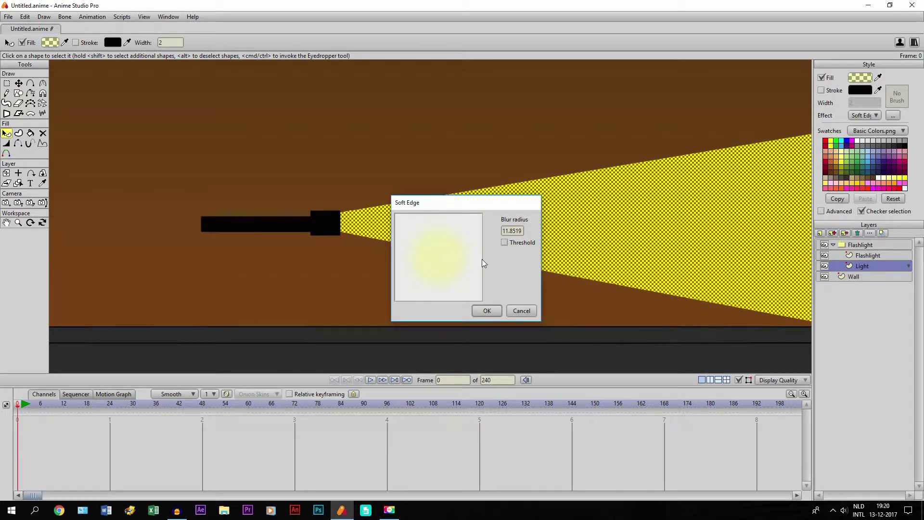
click(503, 231)
key(Delete)
key(shift+End)
text(2)
click(486, 310)
click(358, 195)
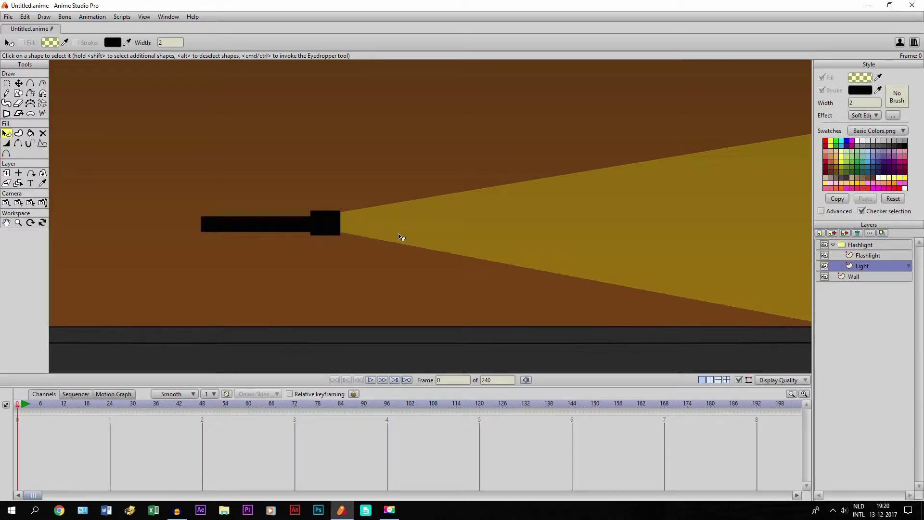
click(8, 16)
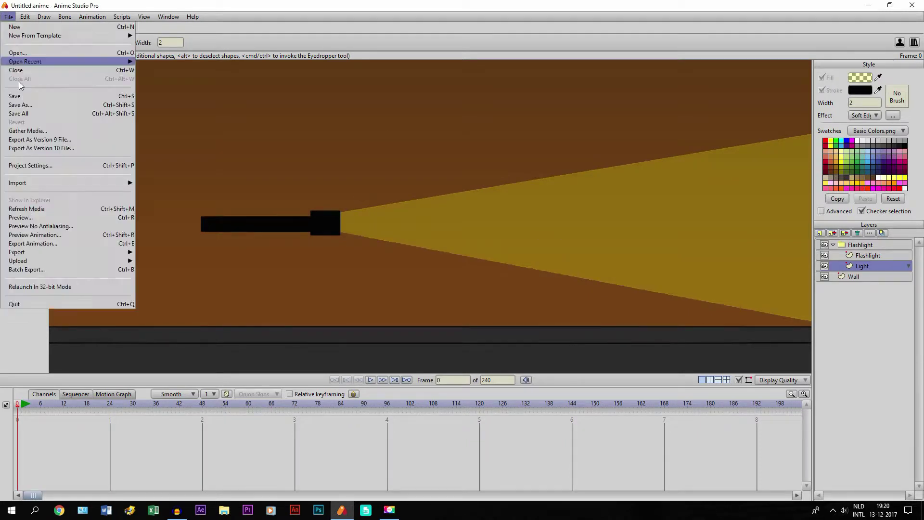
click(51, 221)
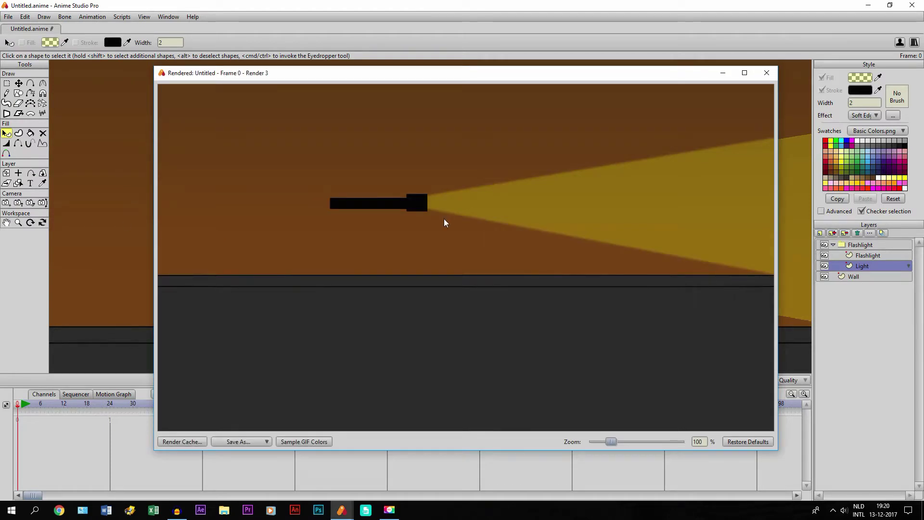
scroll(453, 193, up, 5)
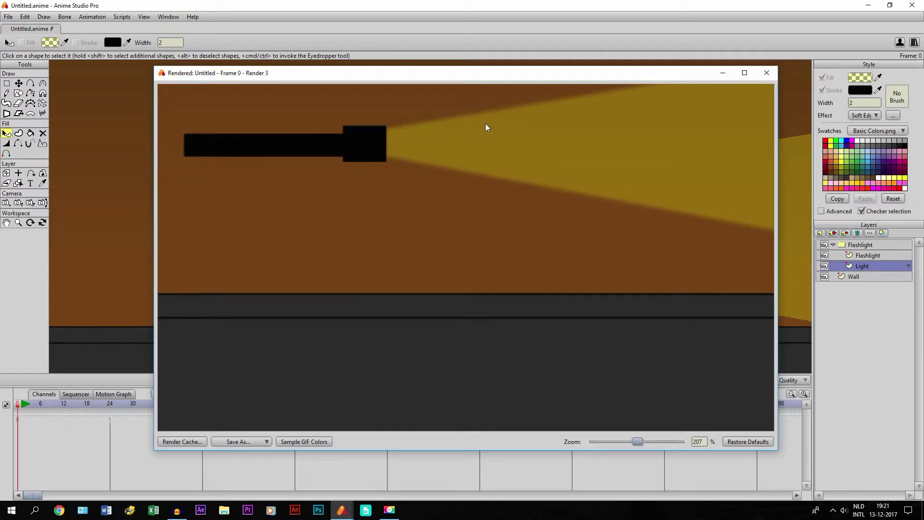
scroll(438, 159, down, 6)
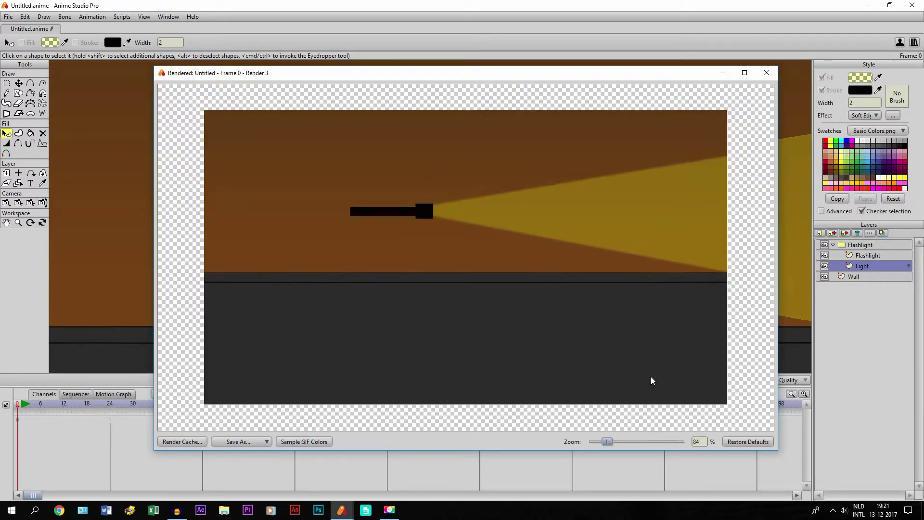
click(739, 442)
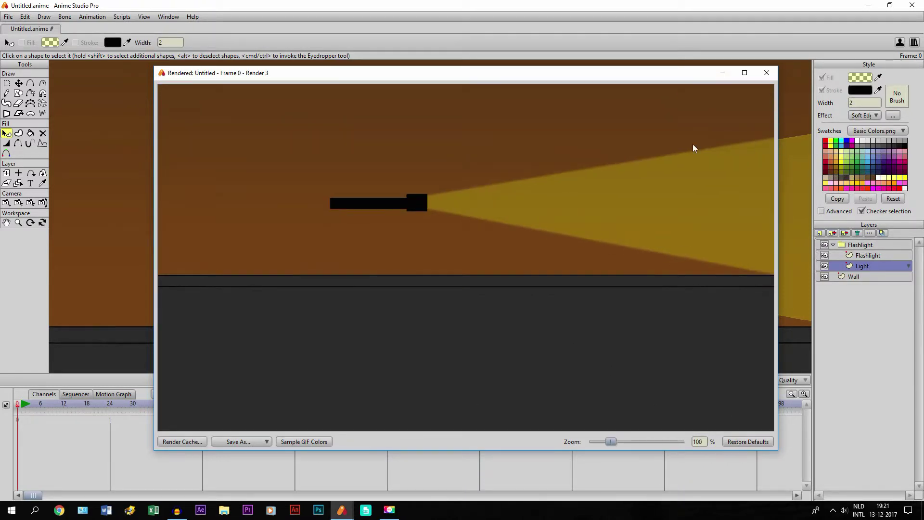
click(767, 73)
scroll(247, 258, down, 4)
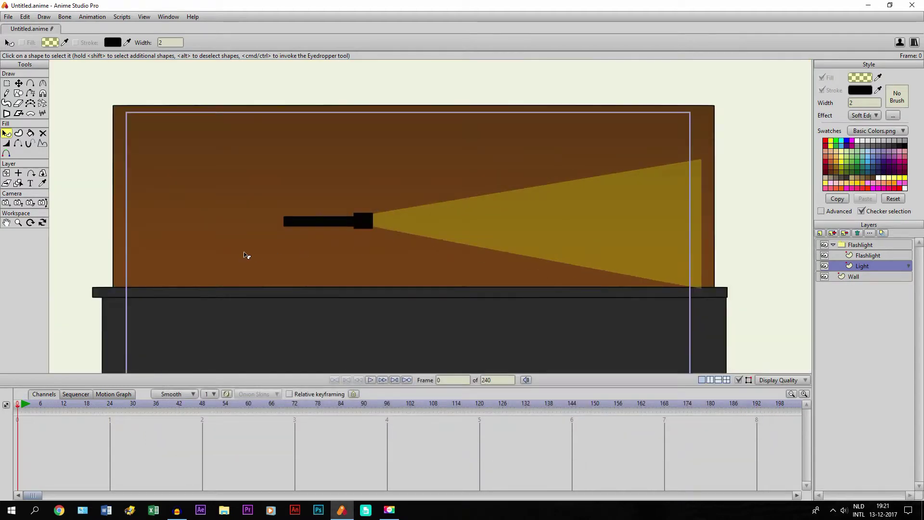
Select the beam and set its fill effect to Gradient, opening the Gradient settings.
scroll(241, 256, up, 3)
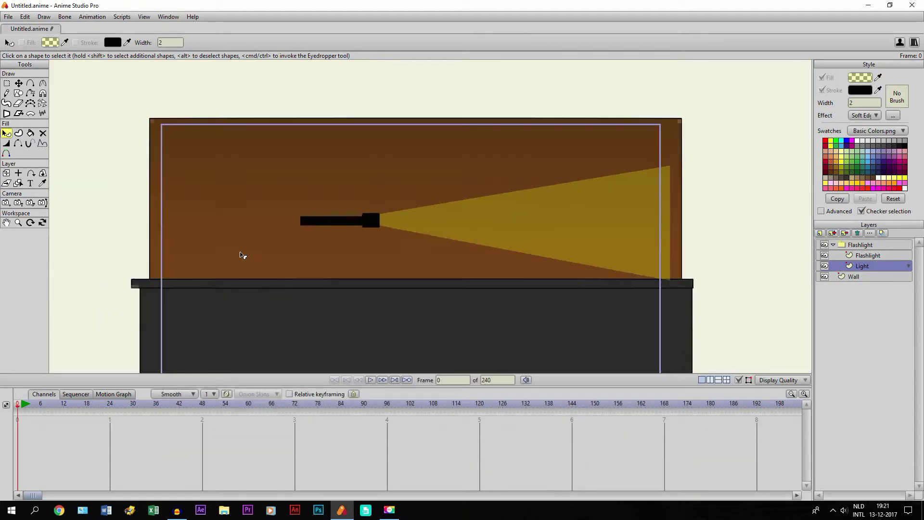
click(6, 223)
scroll(384, 273, up, 3)
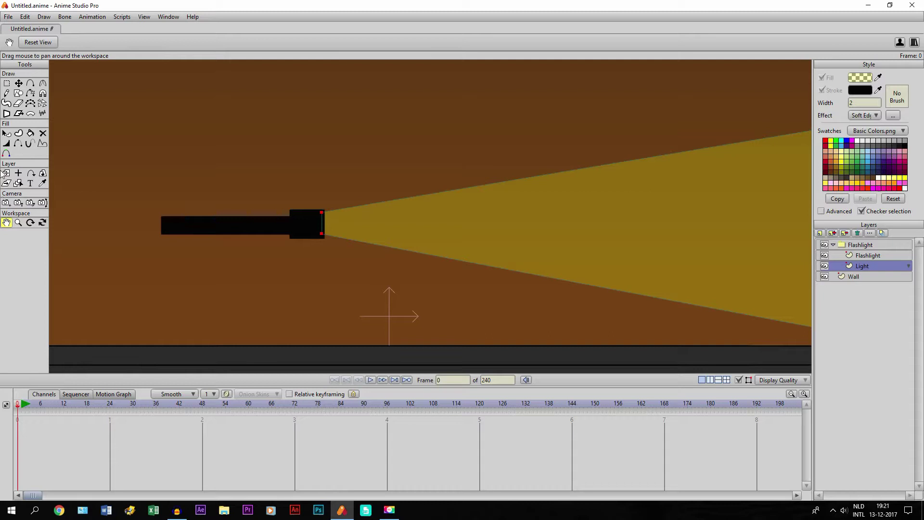
click(6, 134)
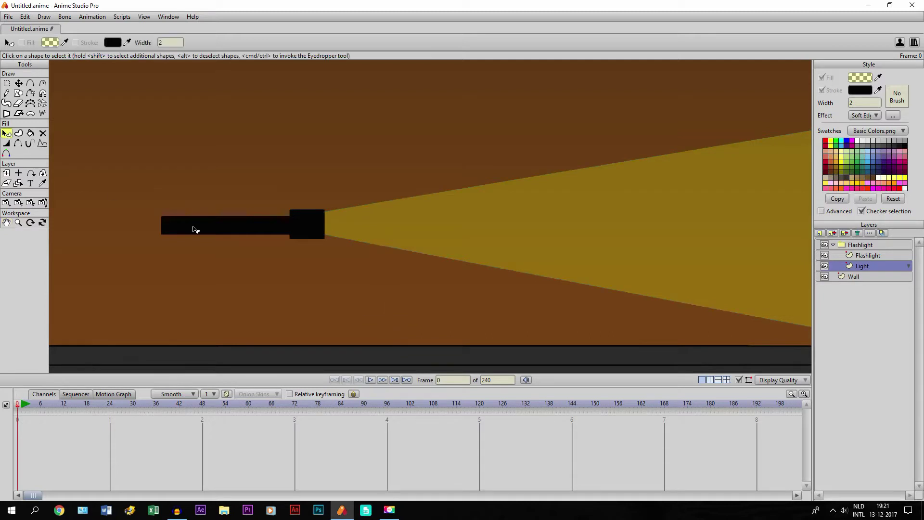
click(461, 249)
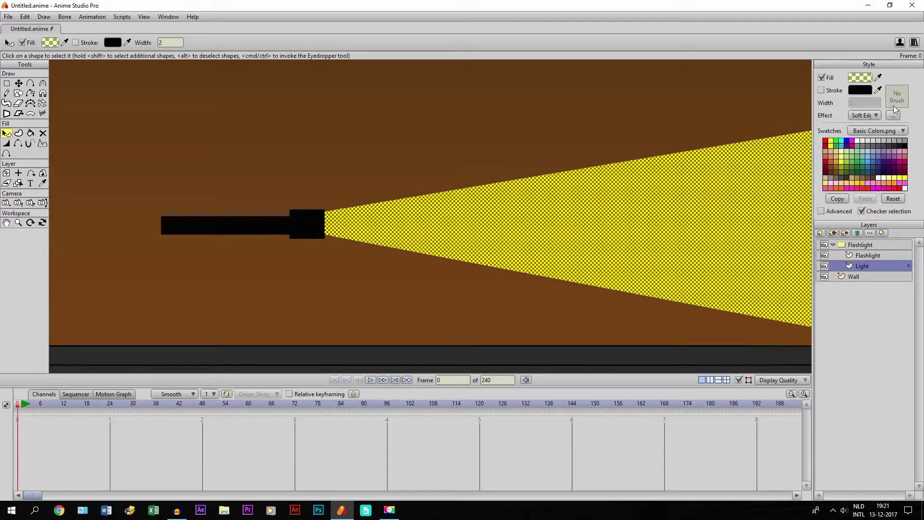
click(869, 116)
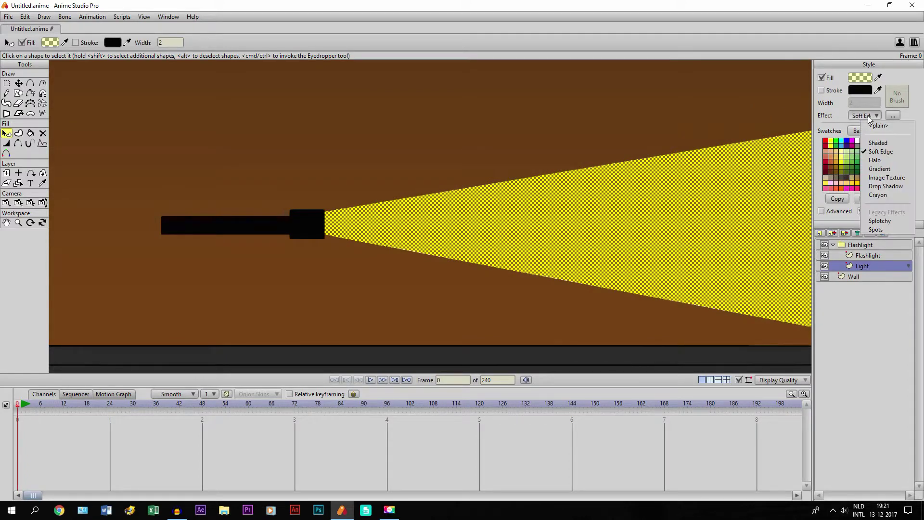
click(876, 173)
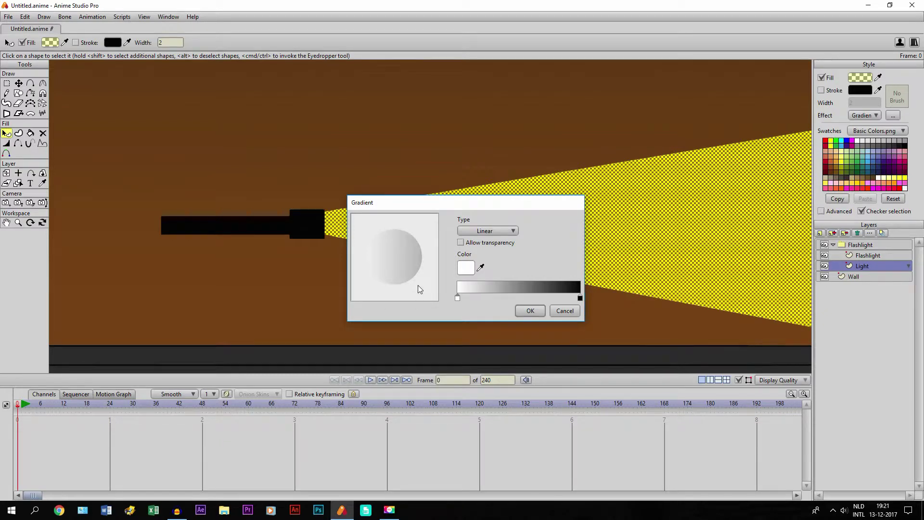
Set the gradient's start colour to bright yellow.
click(466, 270)
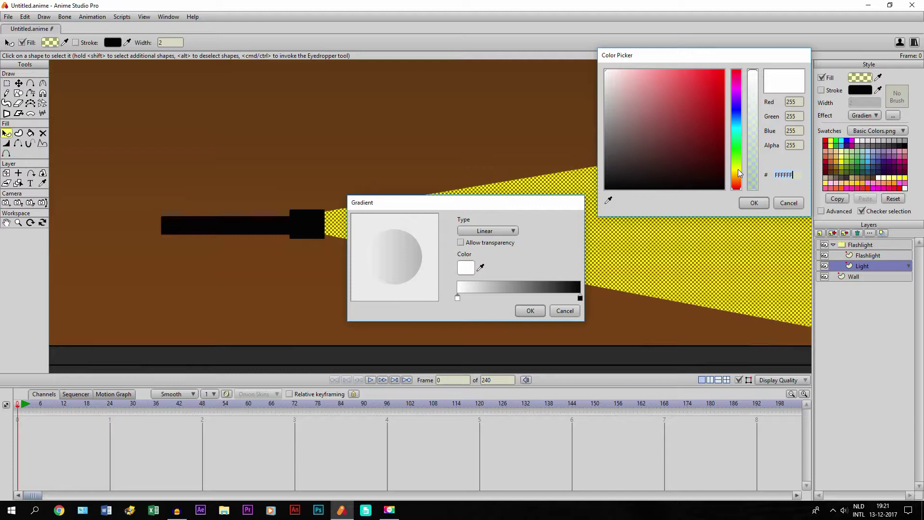
drag(739, 174, 736, 178)
drag(680, 81, 724, 55)
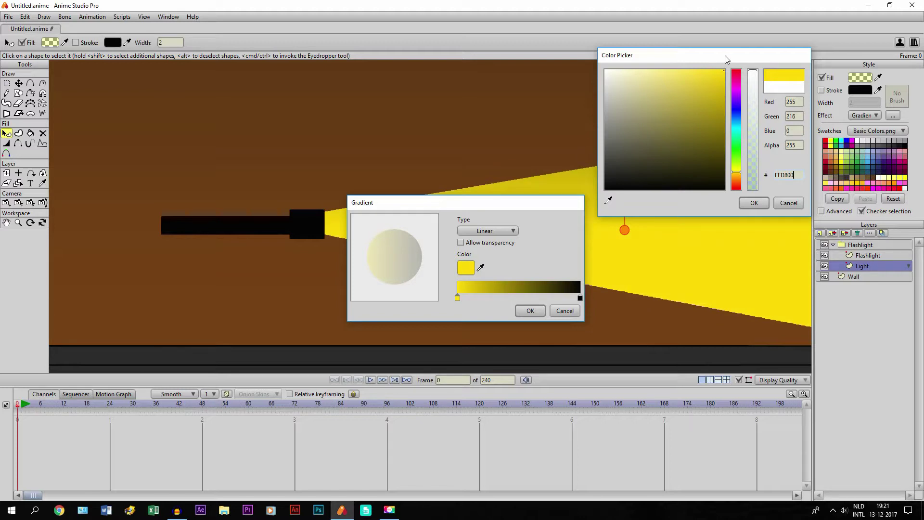
click(754, 203)
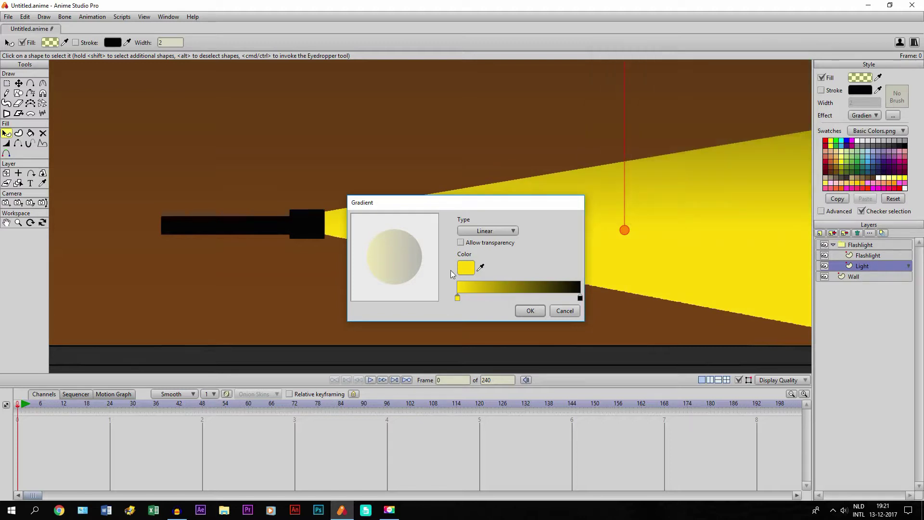
Enable Allow transparency and lower the yellow start colour's alpha to 113.
click(461, 243)
click(466, 268)
mouse_move(758, 140)
mouse_down()
mouse_move(754, 110)
mouse_move(754, 141)
mouse_up()
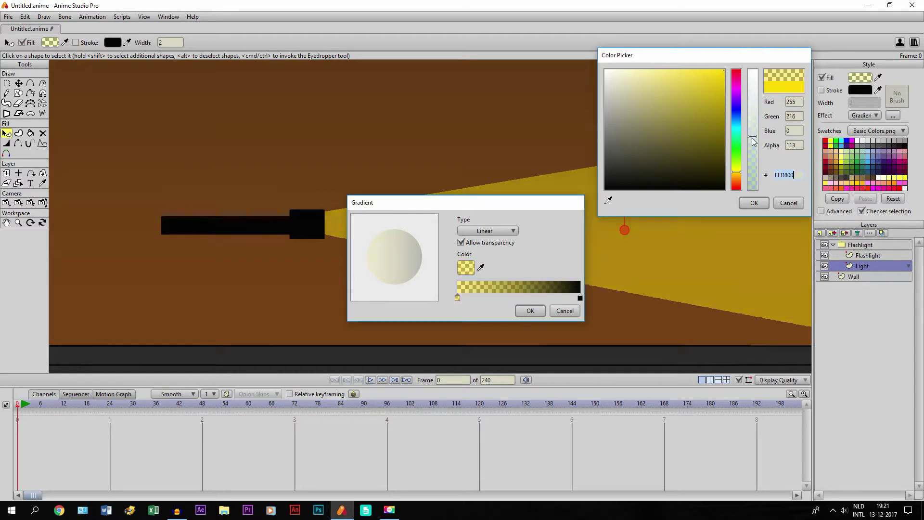
click(754, 203)
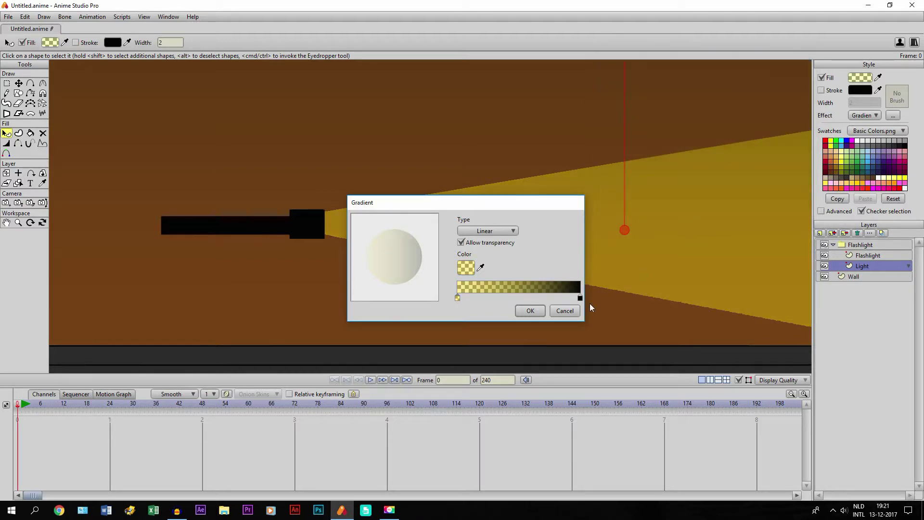
Make the gradient's far-end stop yellow FFD40E with Alpha 0.
click(580, 299)
click(466, 268)
text(FFD820)
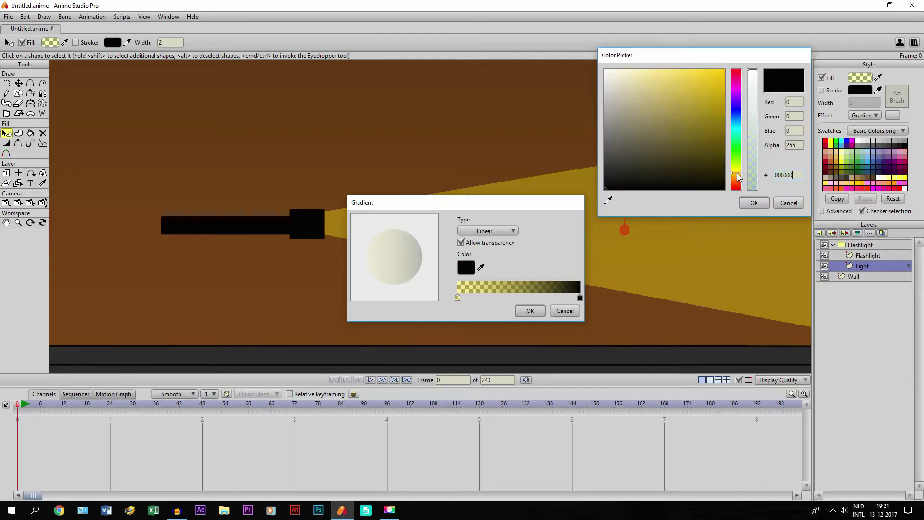
key(BackSpace)
key(BackSpace)
key(BackSpace)
text(40E)
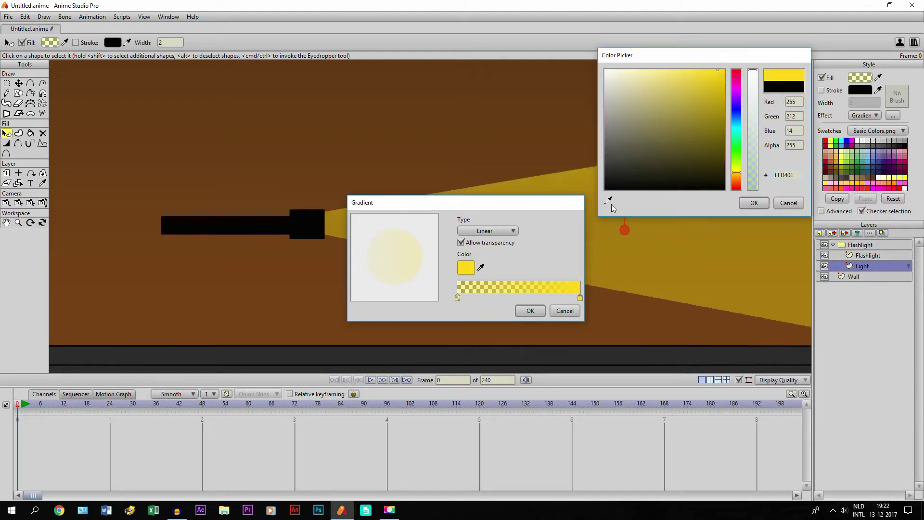
click(759, 204)
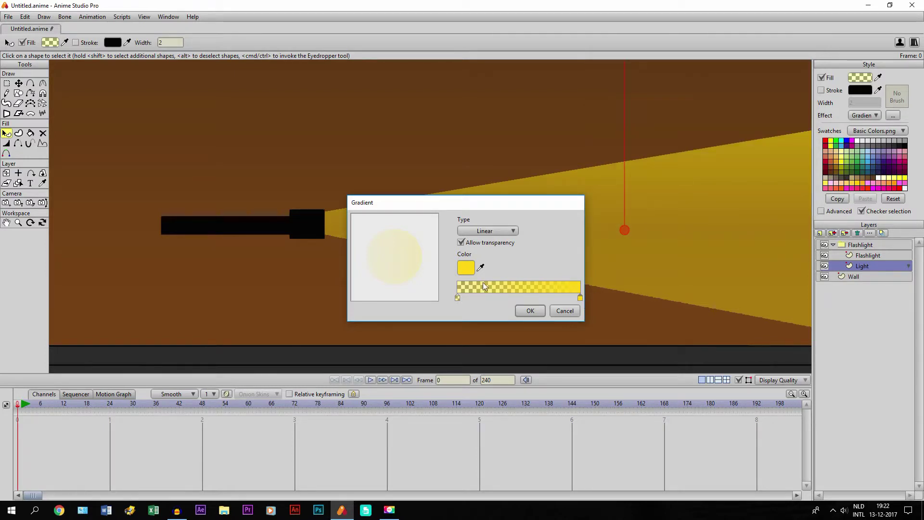
click(468, 269)
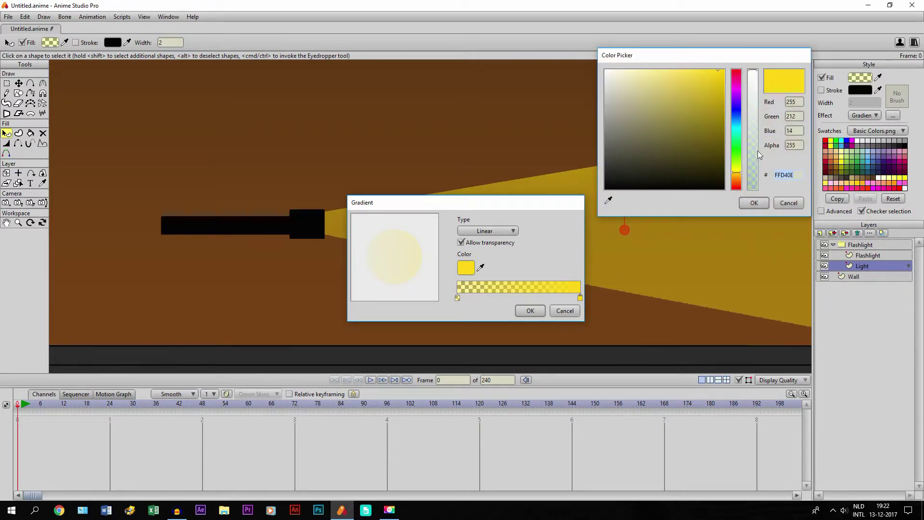
drag(753, 155, 757, 195)
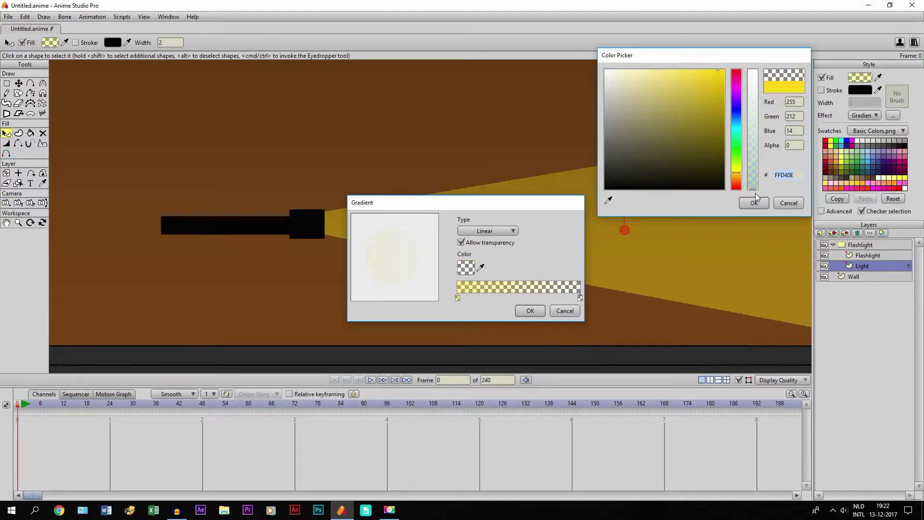
click(754, 202)
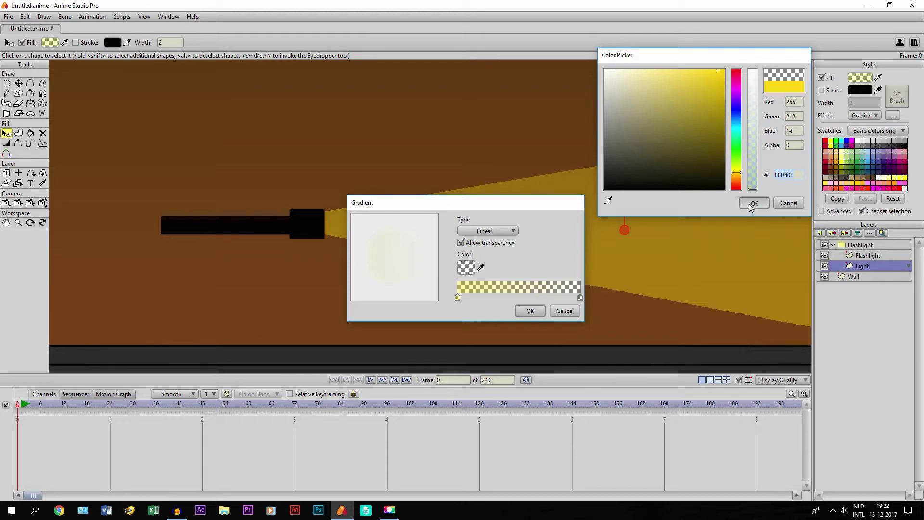
Lower the start stop's transparency to alpha 82 and apply the gradient to the light cone.
click(458, 298)
click(467, 268)
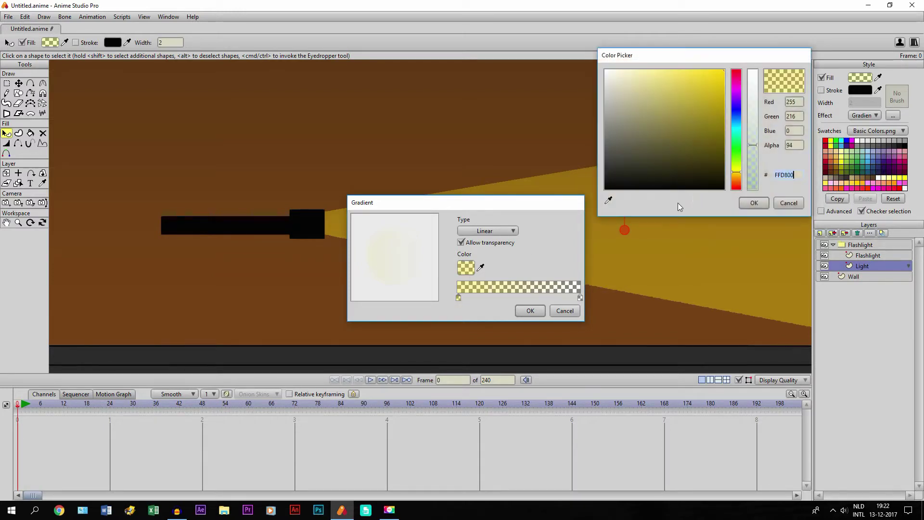
drag(752, 145, 754, 152)
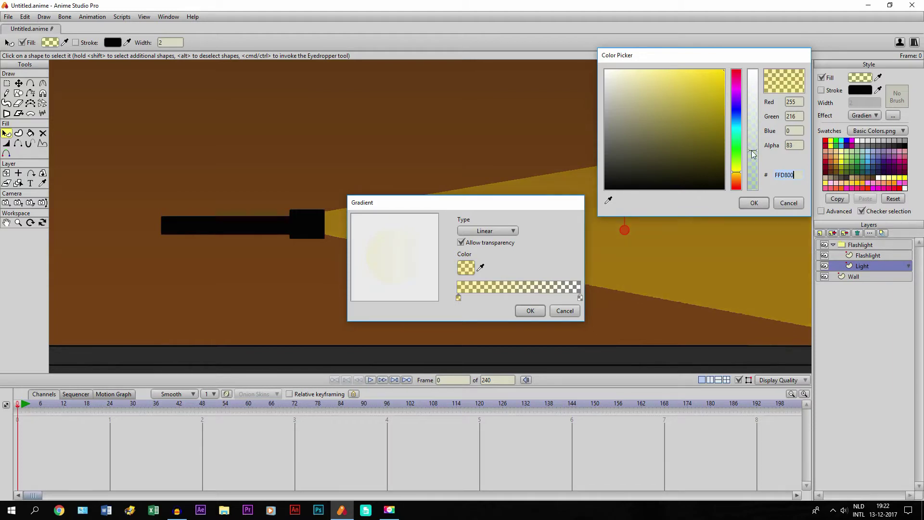
click(755, 204)
click(530, 310)
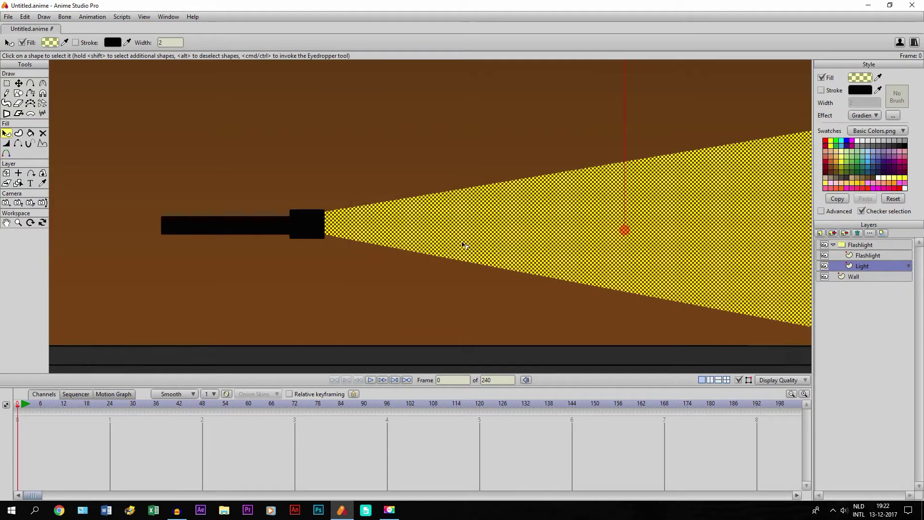
scroll(462, 247, down, 4)
Reposition the gradient handles to run horizontally from beside the flashlight toward the beam's end.
click(369, 126)
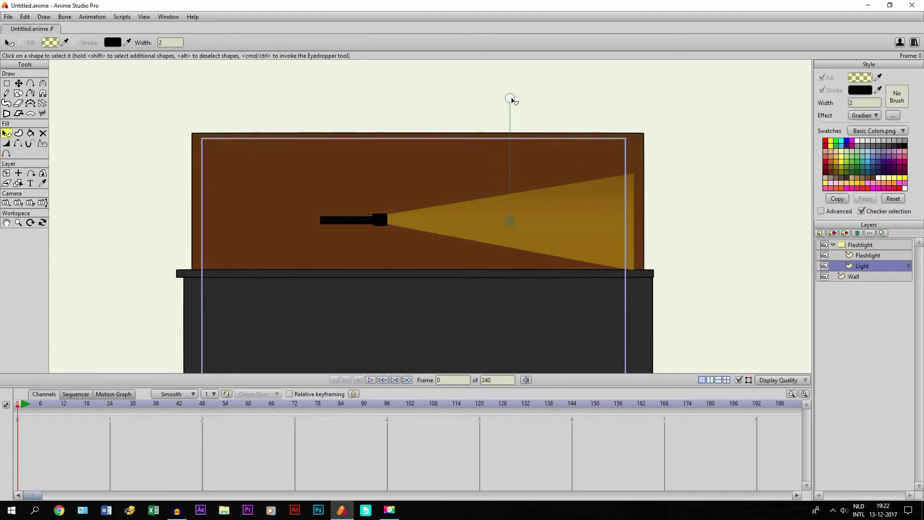
drag(511, 97, 562, 165)
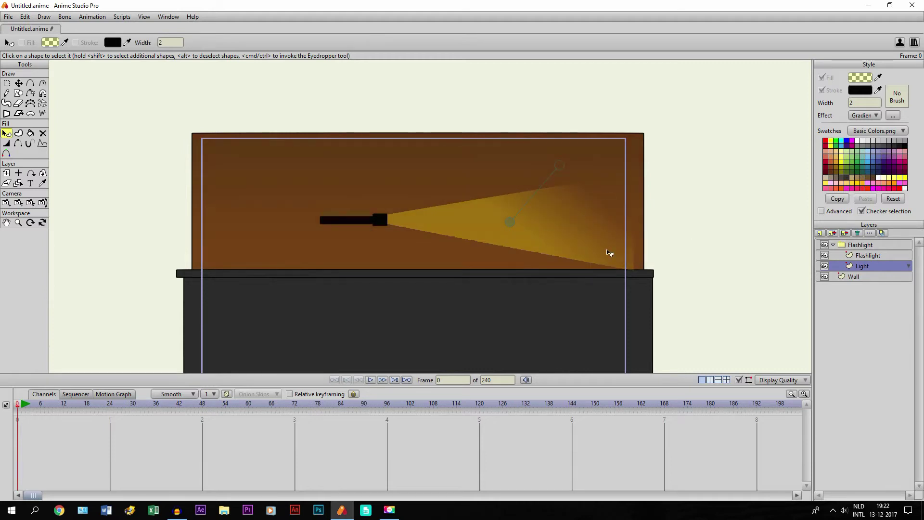
drag(560, 165, 580, 221)
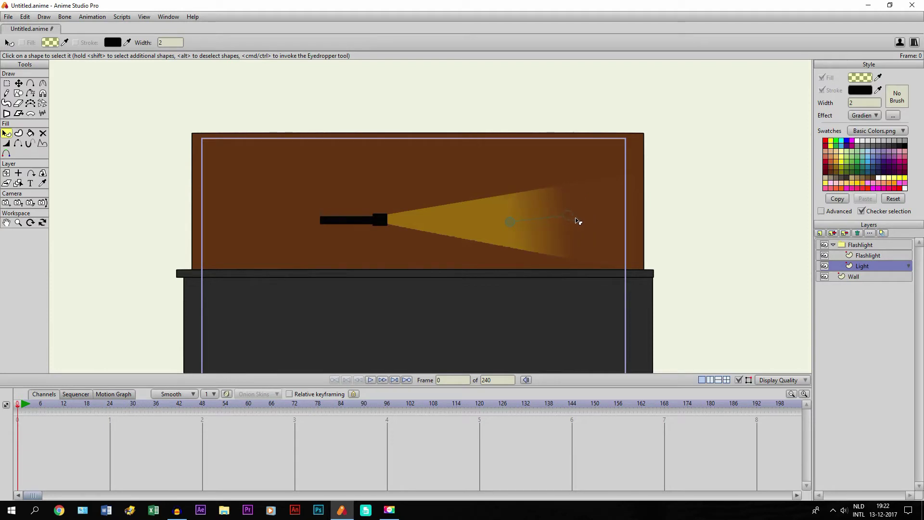
drag(509, 224, 466, 225)
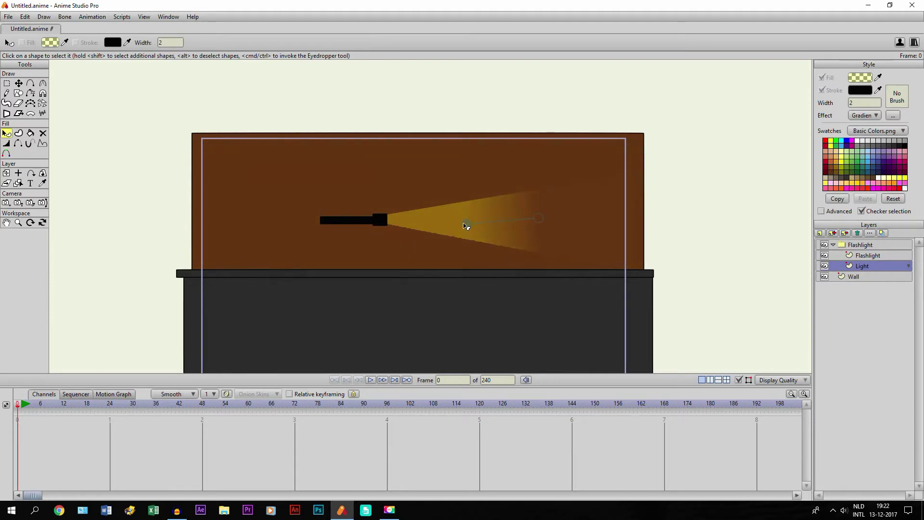
drag(544, 221, 584, 226)
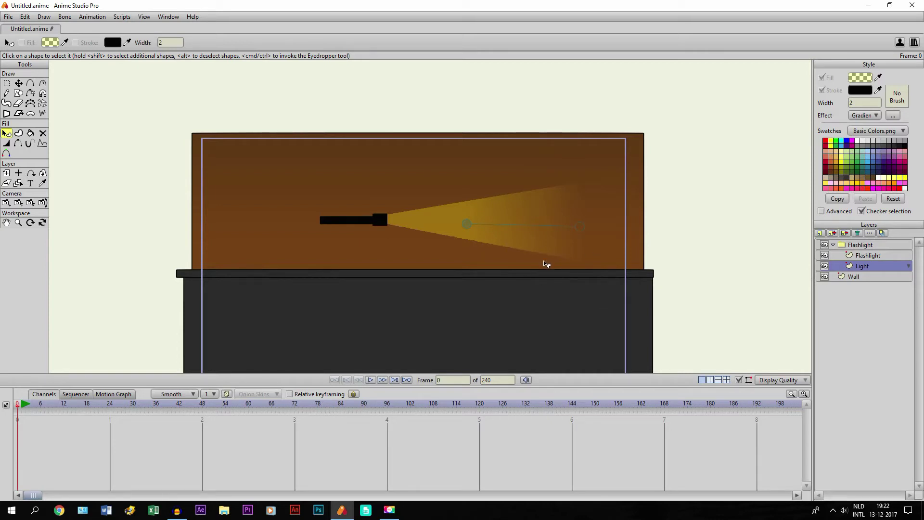
click(9, 16)
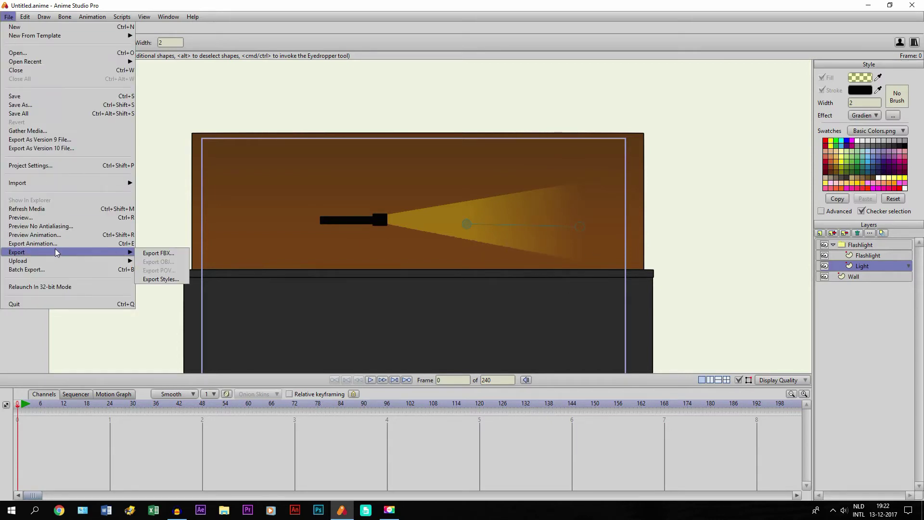
click(42, 219)
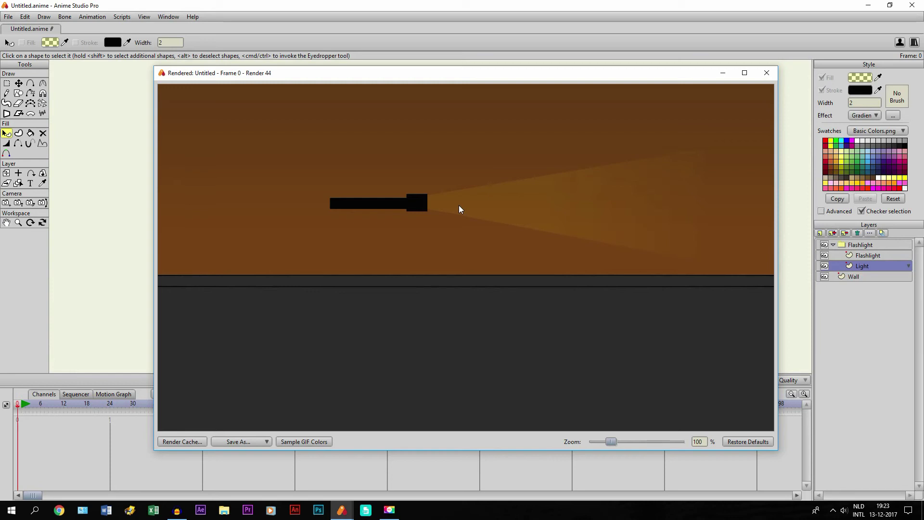
click(766, 73)
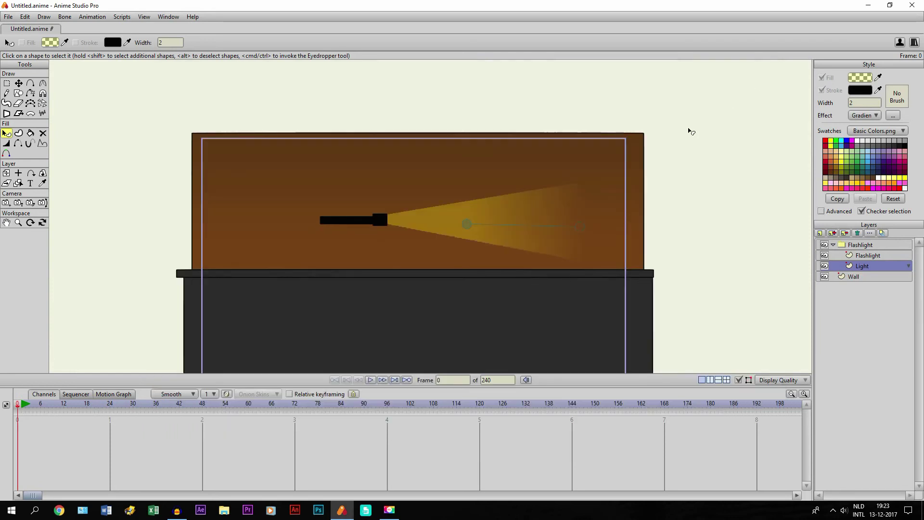
click(7, 223)
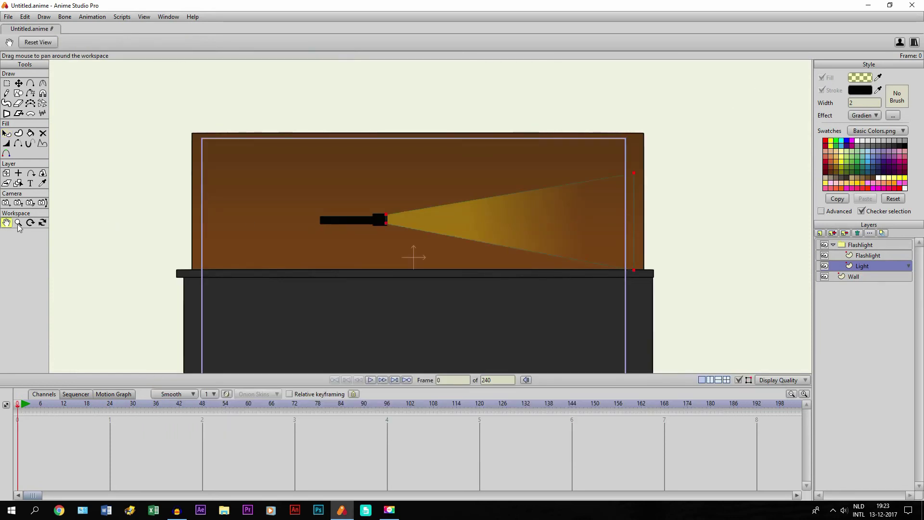
scroll(553, 310, up, 5)
scroll(470, 295, down, 4)
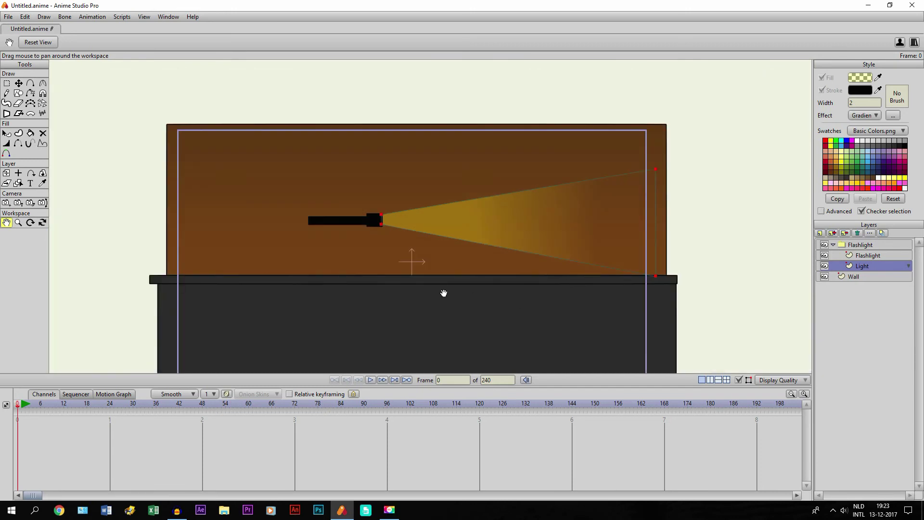
scroll(444, 293, up, 2)
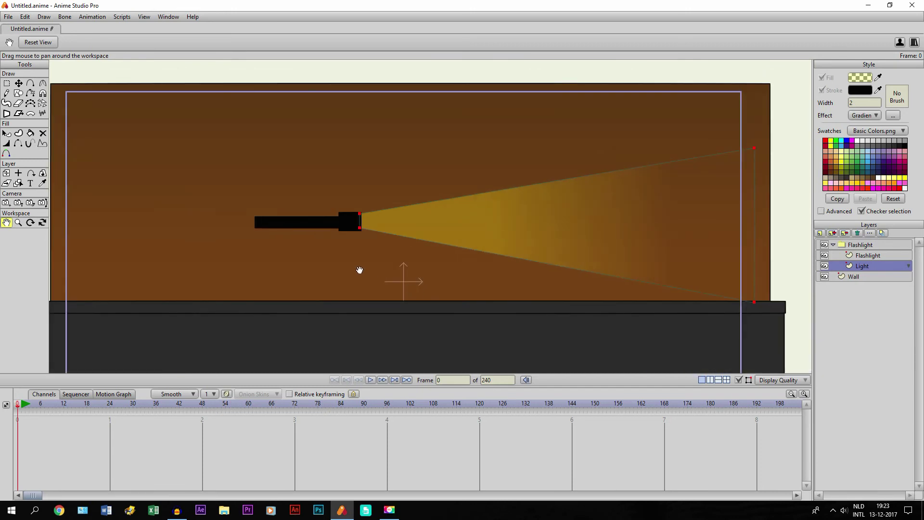
scroll(360, 270, down, 1)
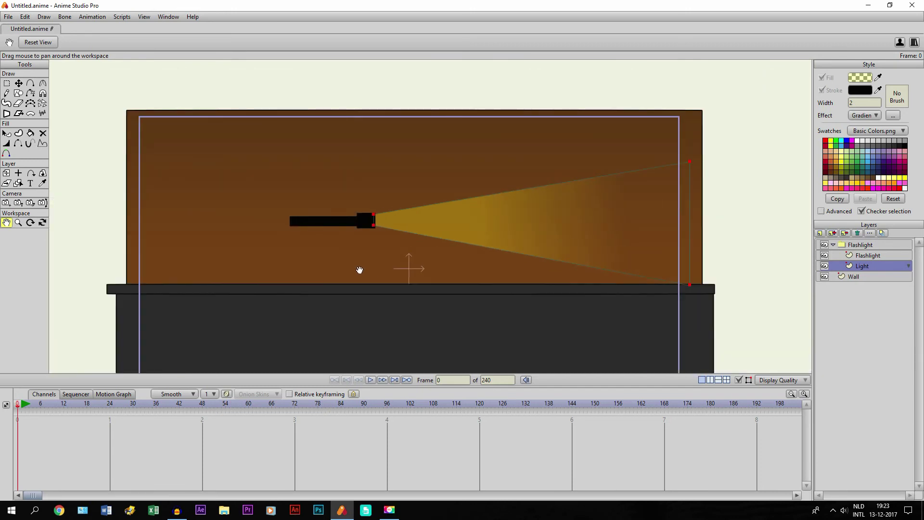